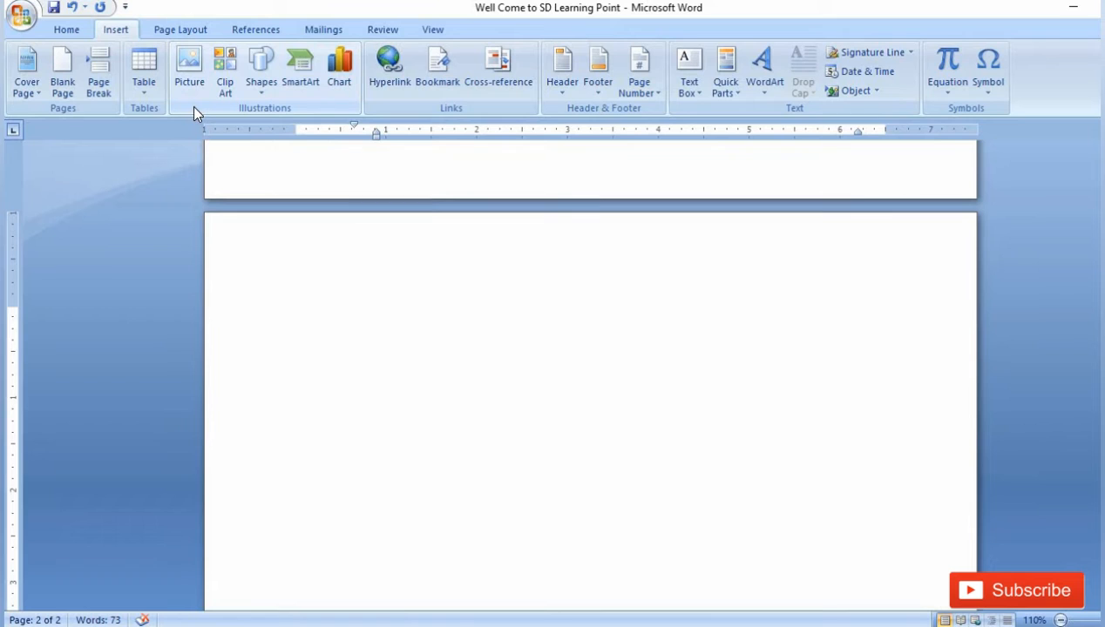
- Insert the "unnamed" picture of two eyes from the Desktop folder onto page 2 and deselect it
{"action": "left_click", "coordinate": [193, 67]}
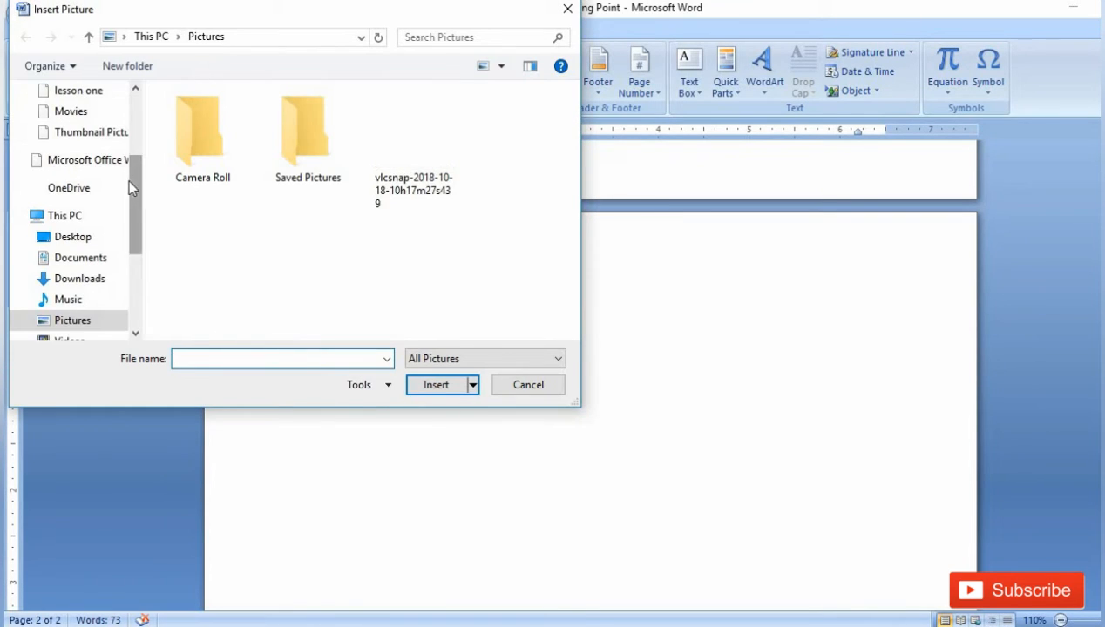
{"action": "left_click_drag", "start_coordinate": [136, 191], "coordinate": [136, 111]}
{"action": "scroll", "coordinate": [109, 115], "scroll_direction": "down", "scroll_amount": 3}
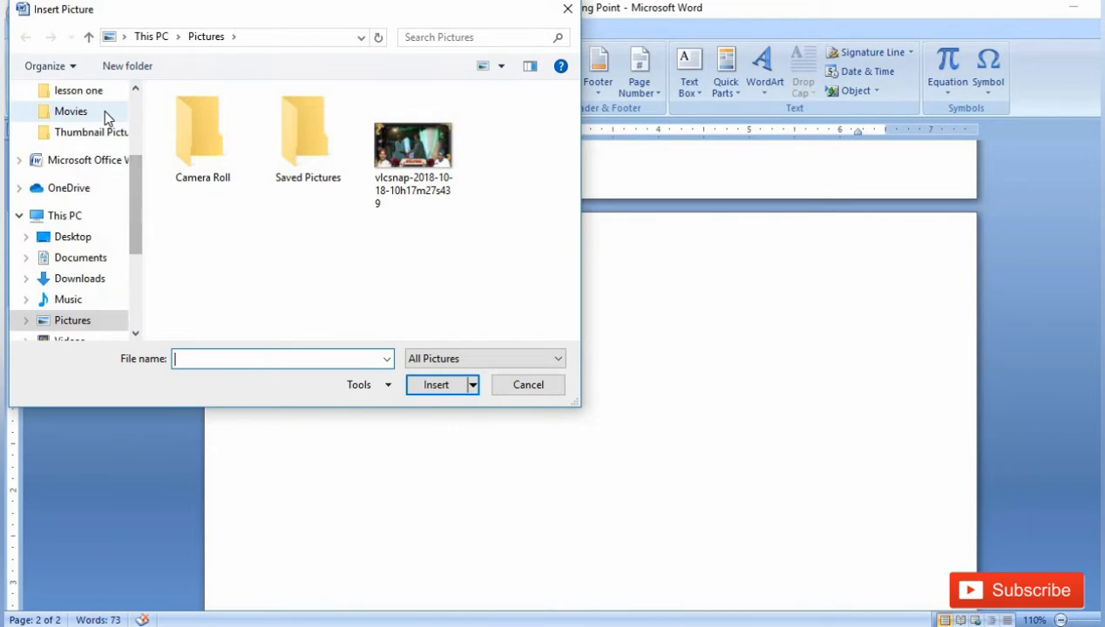
{"action": "left_click", "coordinate": [89, 240]}
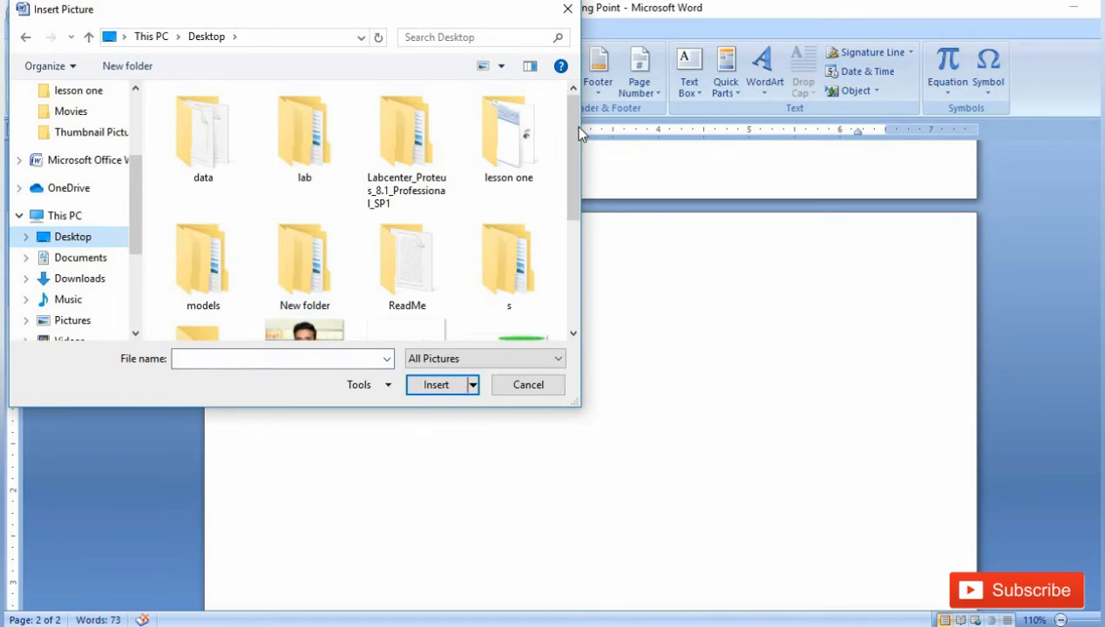
{"action": "left_click_drag", "start_coordinate": [570, 137], "coordinate": [574, 248]}
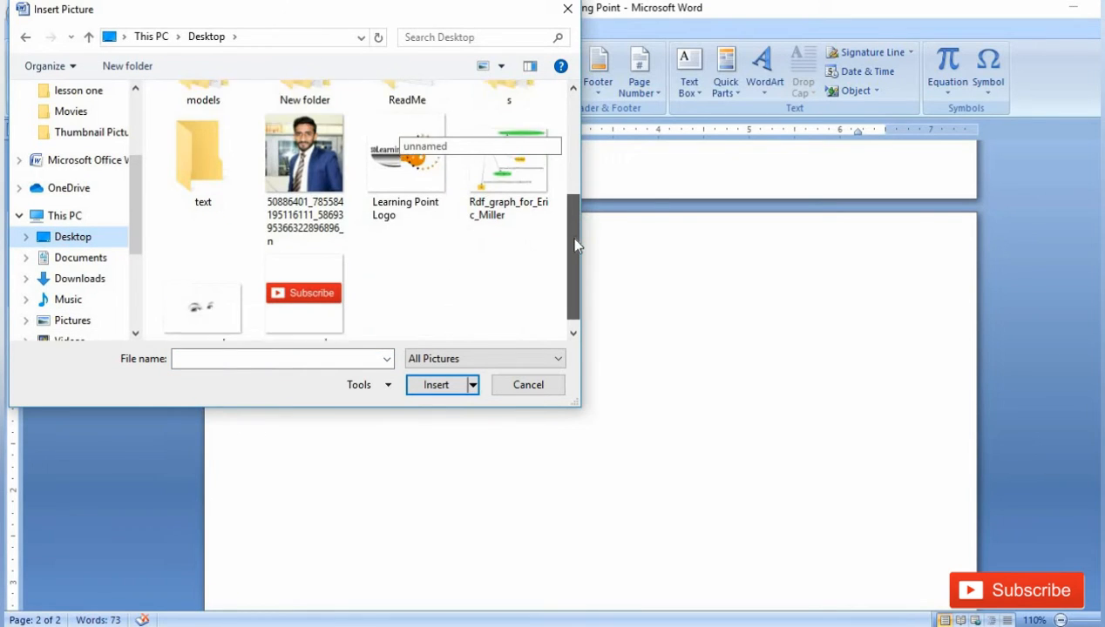
{"action": "left_click", "coordinate": [203, 265]}
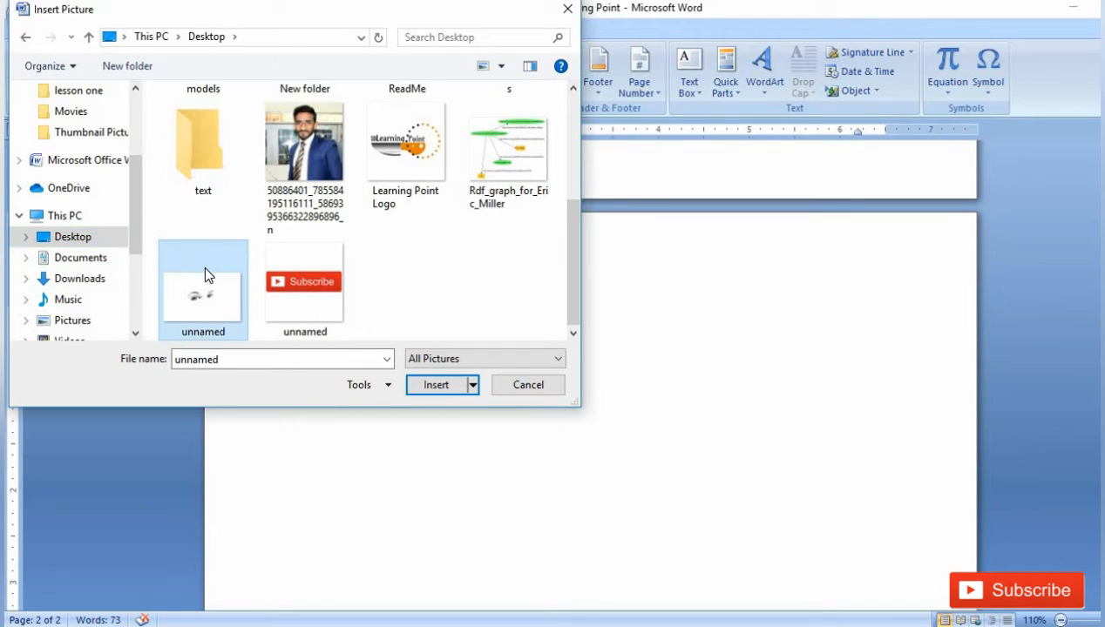
{"action": "left_click", "coordinate": [443, 390]}
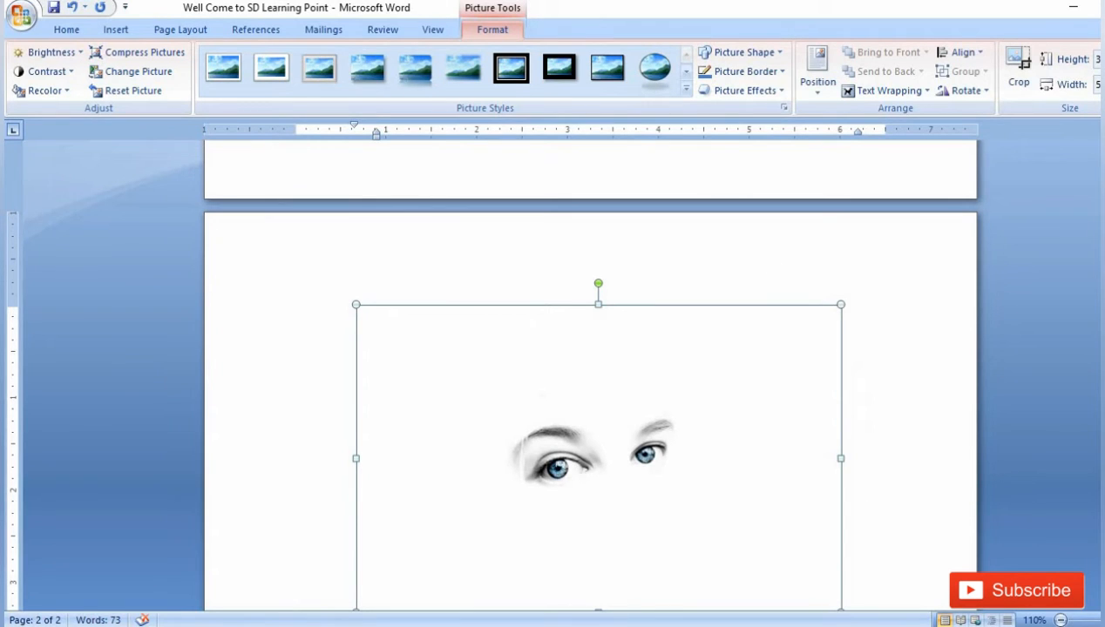
{"action": "scroll", "coordinate": [894, 286], "scroll_direction": "down", "scroll_amount": 1}
{"action": "left_click", "coordinate": [894, 286]}
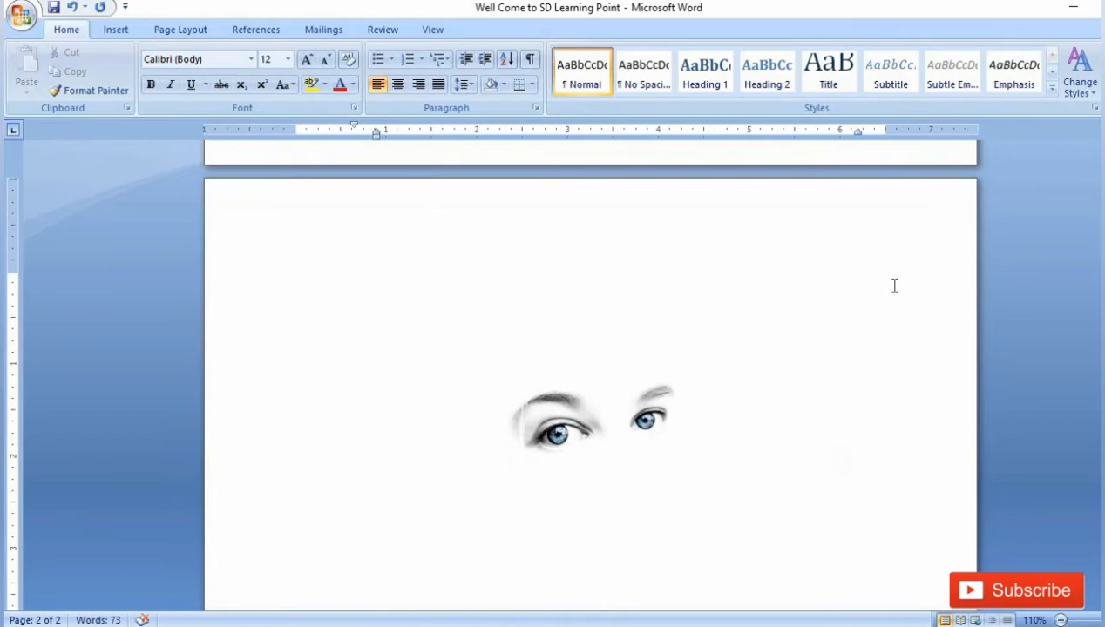
- Select the eyes picture and look through its brightness, contrast and picture style options without applying any
{"action": "left_click", "coordinate": [599, 432]}
{"action": "double_click", "coordinate": [600, 432]}
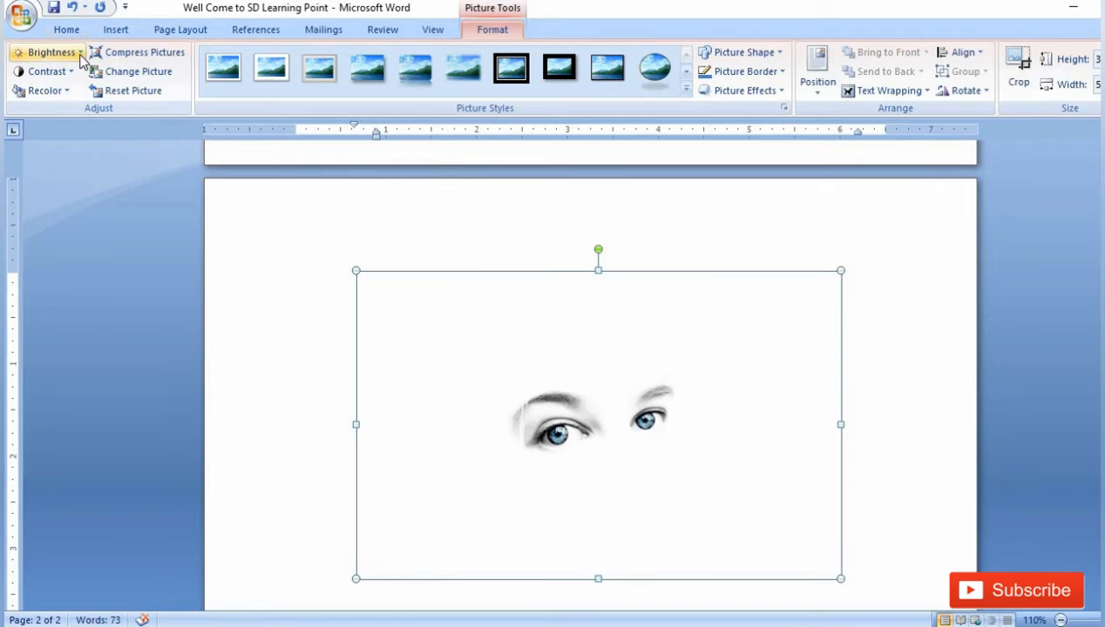
{"action": "left_click", "coordinate": [50, 53]}
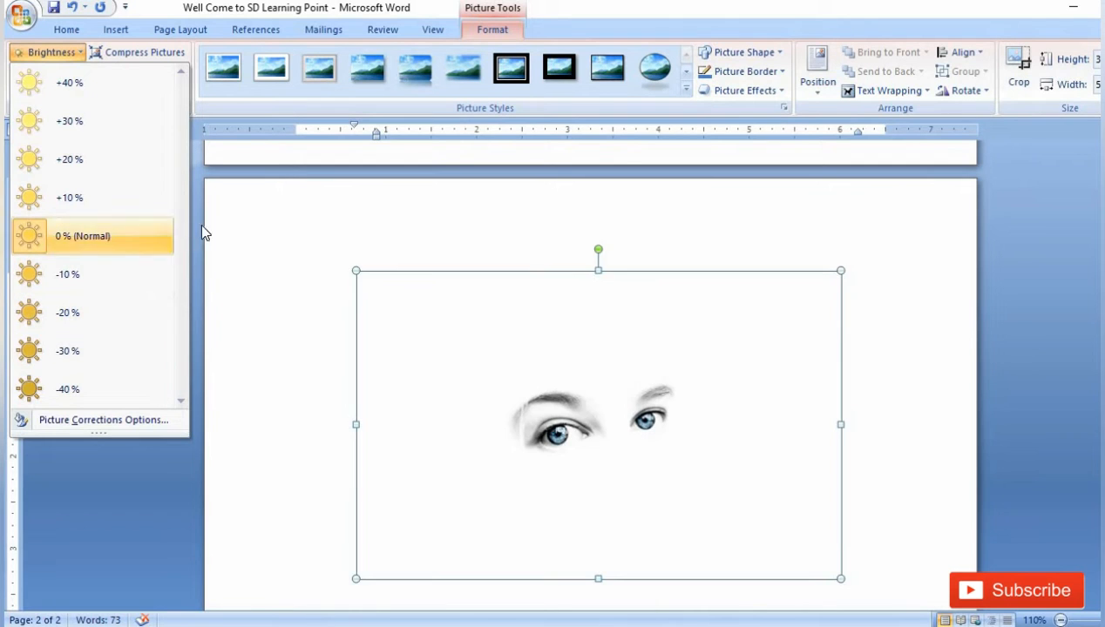
{"action": "left_click", "coordinate": [209, 233]}
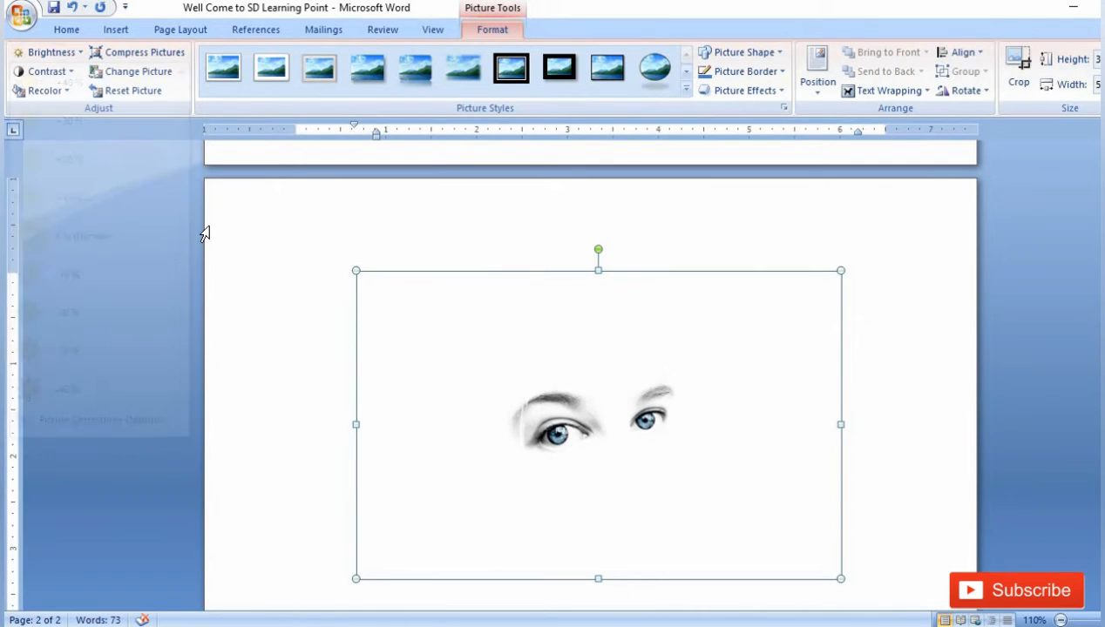
{"action": "left_click", "coordinate": [73, 76]}
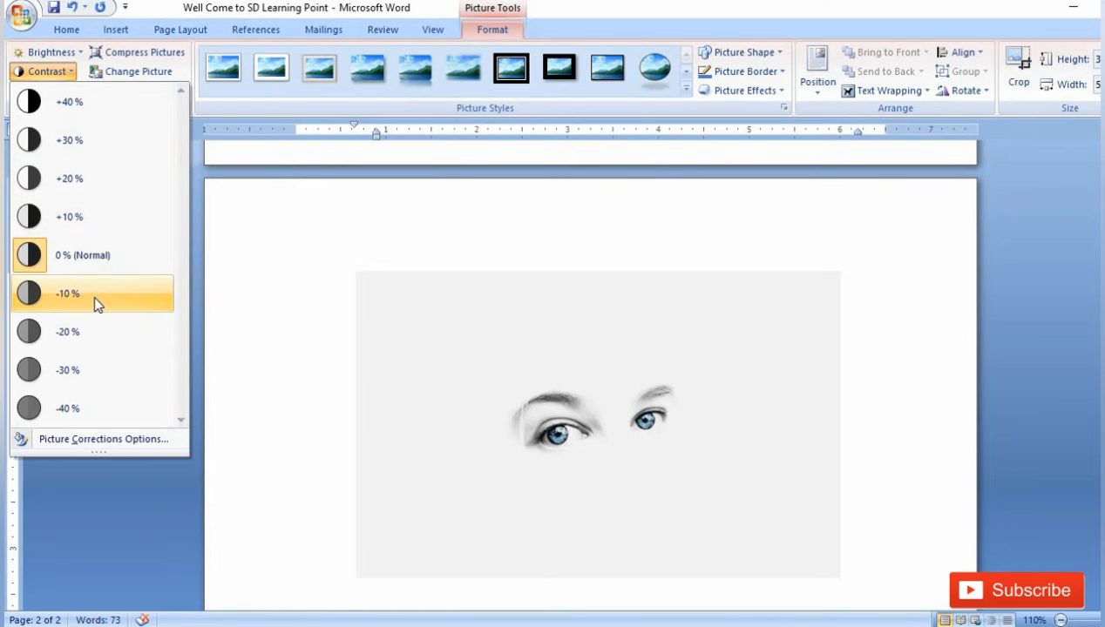
{"action": "left_click", "coordinate": [209, 256]}
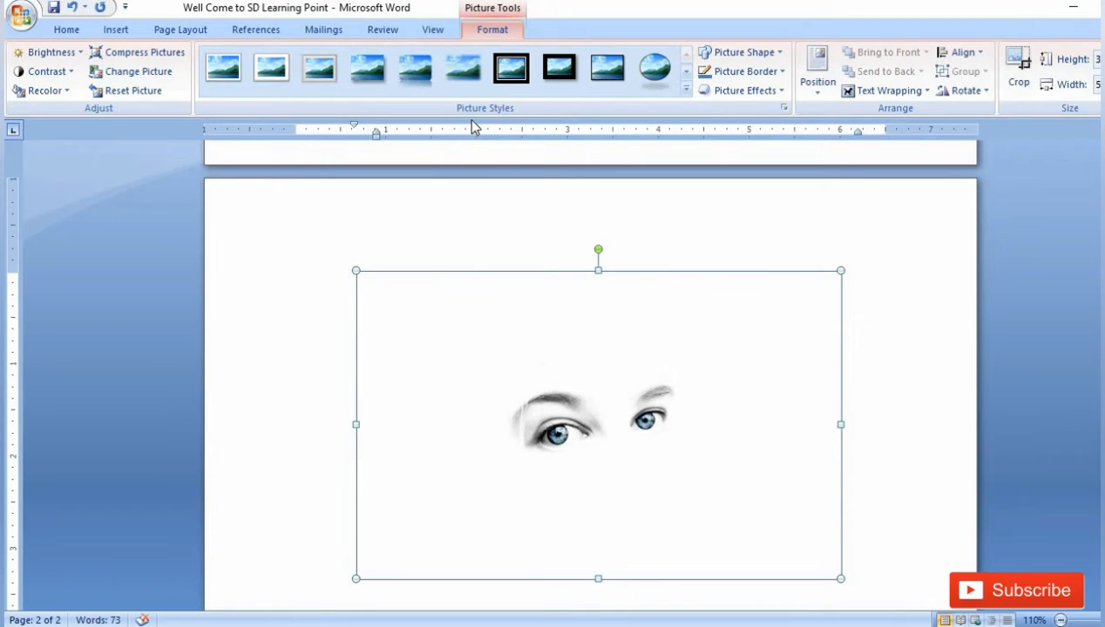
{"action": "left_click", "coordinate": [686, 91]}
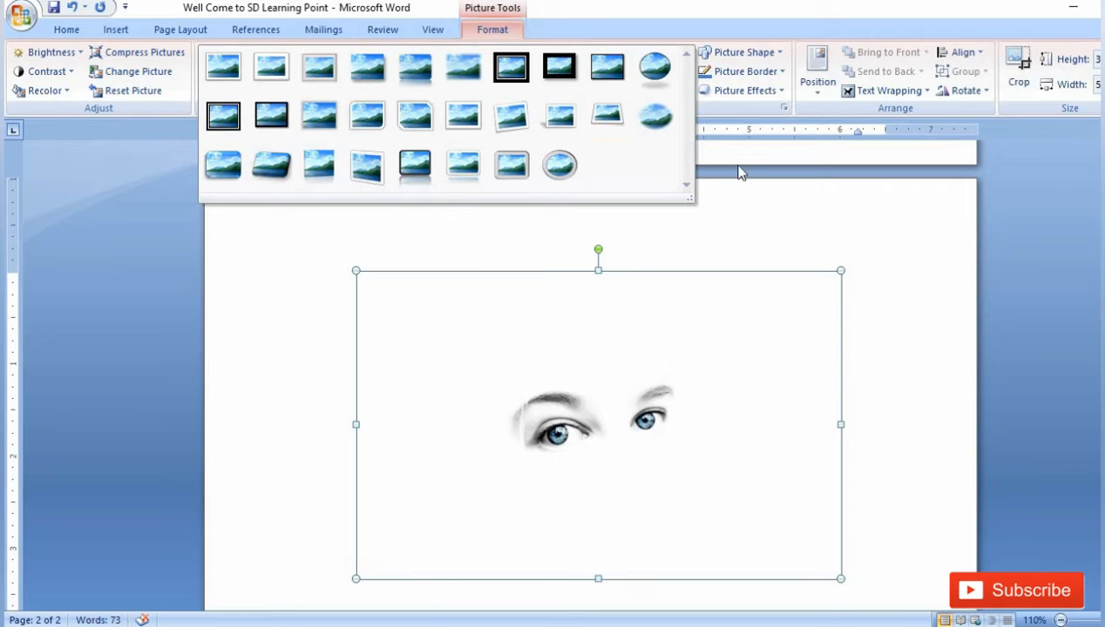
{"action": "left_click", "coordinate": [713, 207]}
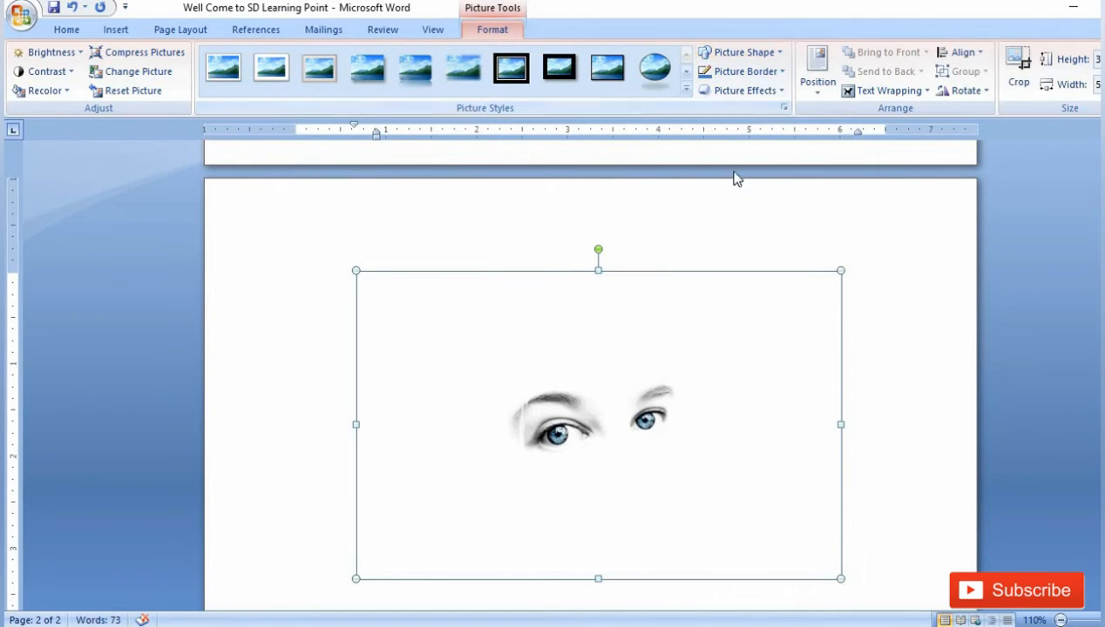
- Try the smiley face picture shape on the eyes picture and view the available shapes again
{"action": "left_click", "coordinate": [778, 53]}
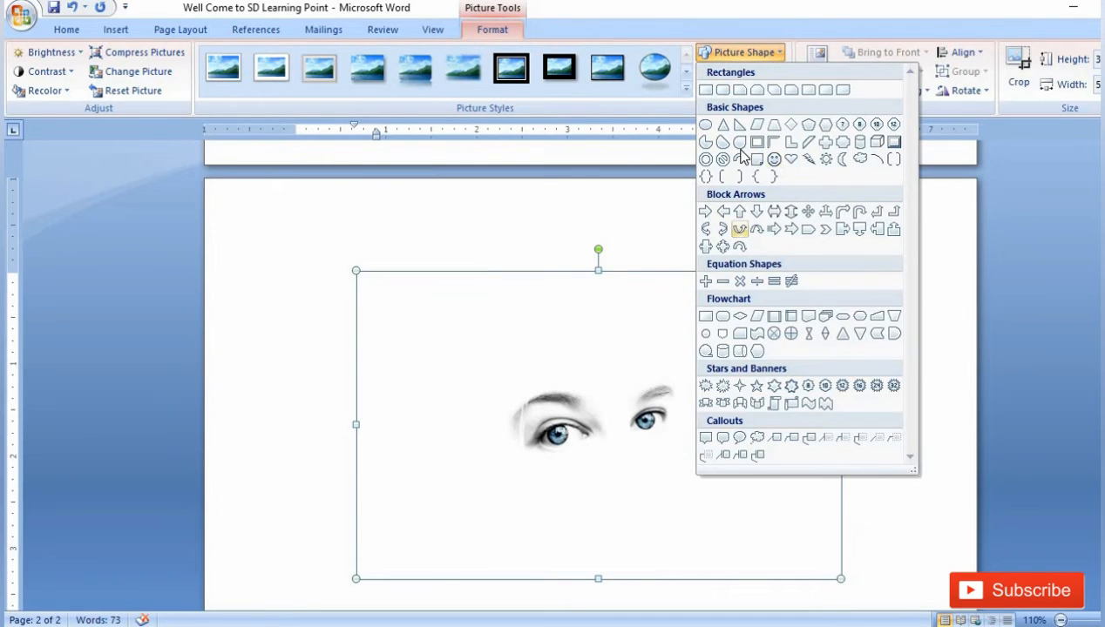
{"action": "left_click", "coordinate": [774, 161]}
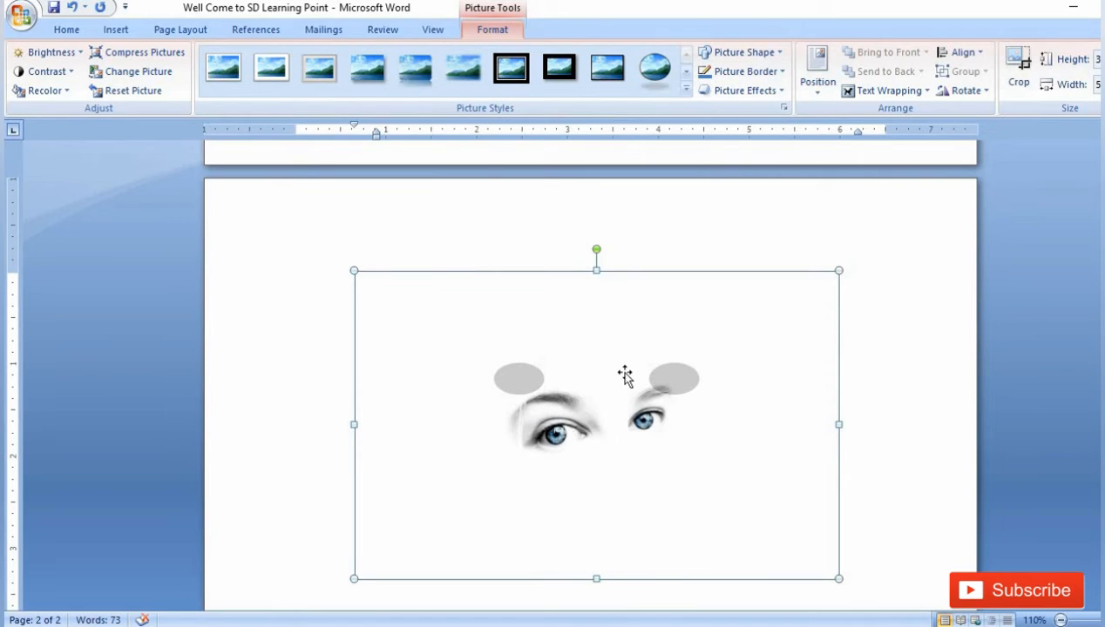
{"action": "left_click", "coordinate": [775, 56]}
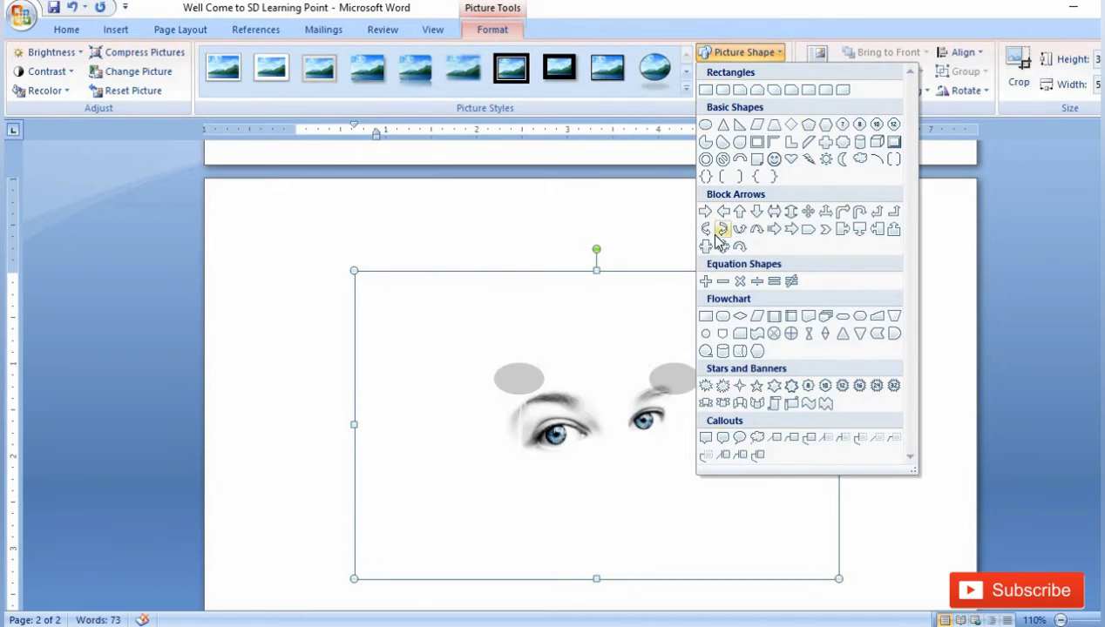
{"action": "left_click", "coordinate": [642, 237]}
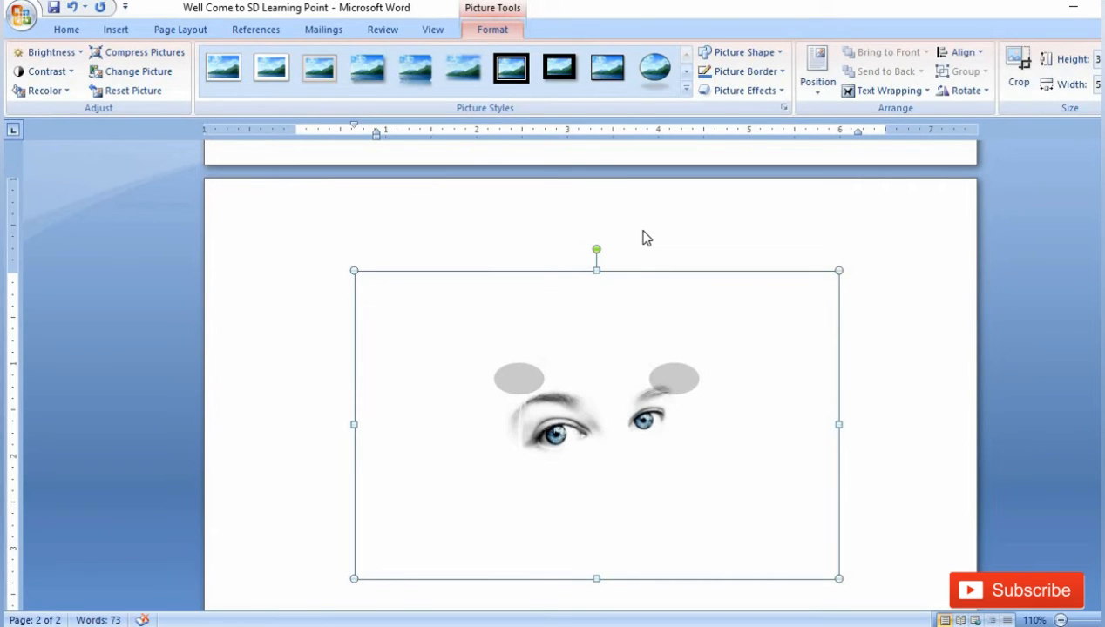
- Try a 3 pt border on the eyes picture, and set it back to No Outline
{"action": "left_click", "coordinate": [780, 73]}
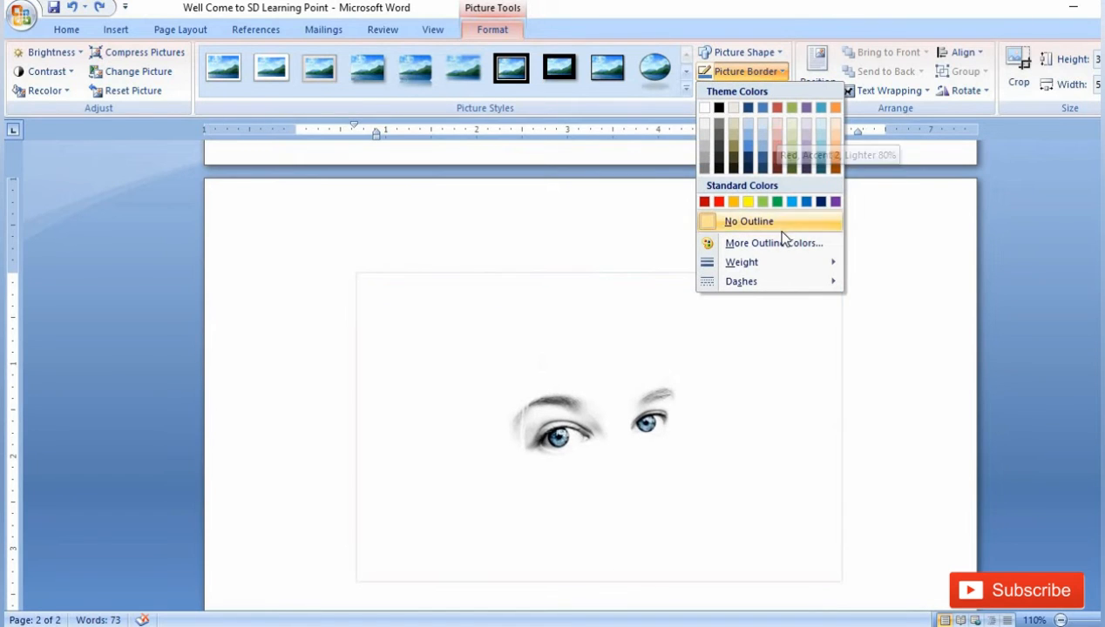
{"action": "mouse_move", "coordinate": [782, 272]}
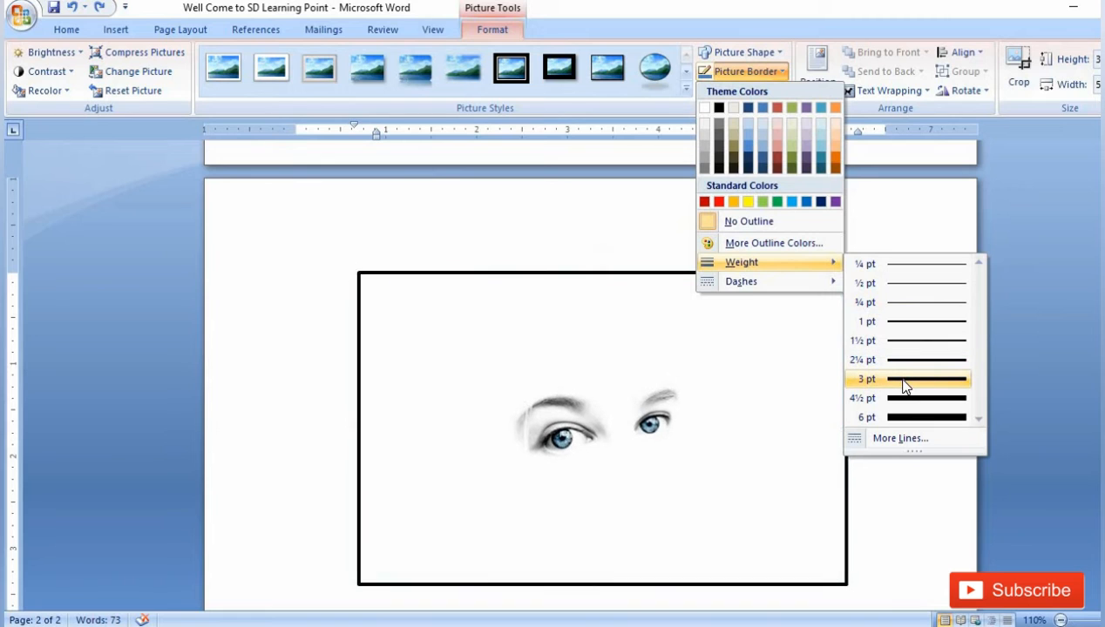
{"action": "left_click", "coordinate": [903, 387]}
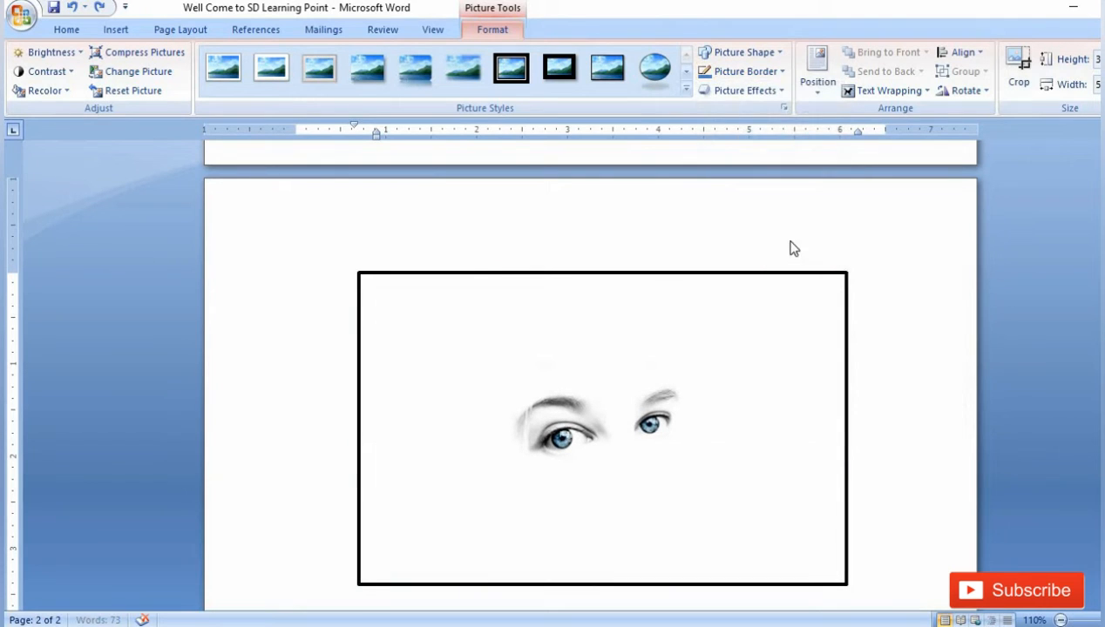
{"action": "left_click", "coordinate": [780, 74]}
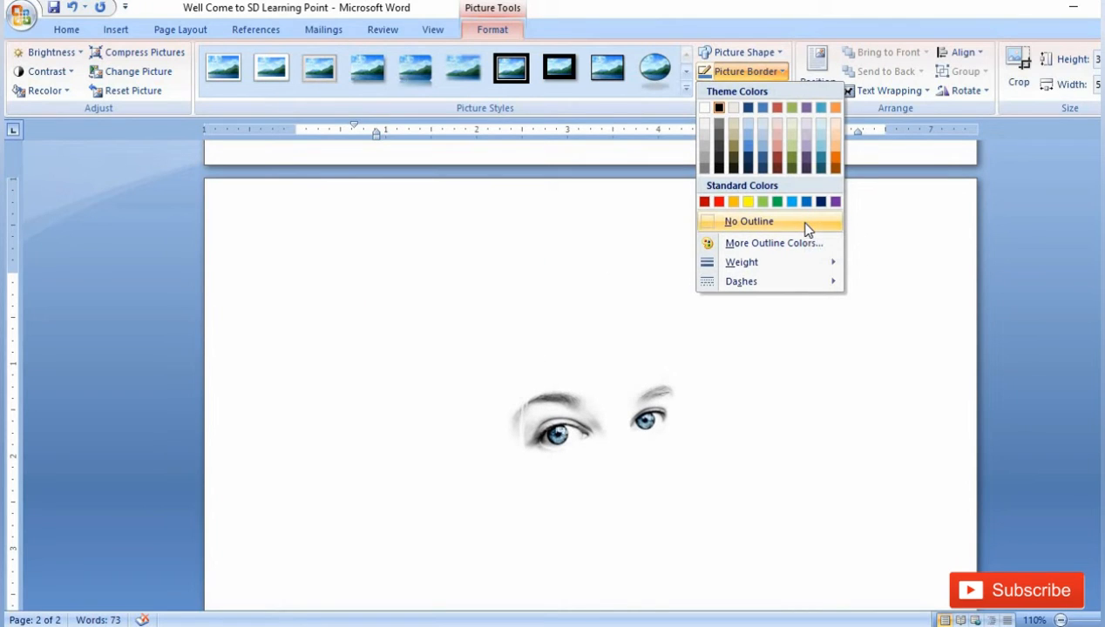
{"action": "left_click", "coordinate": [806, 229]}
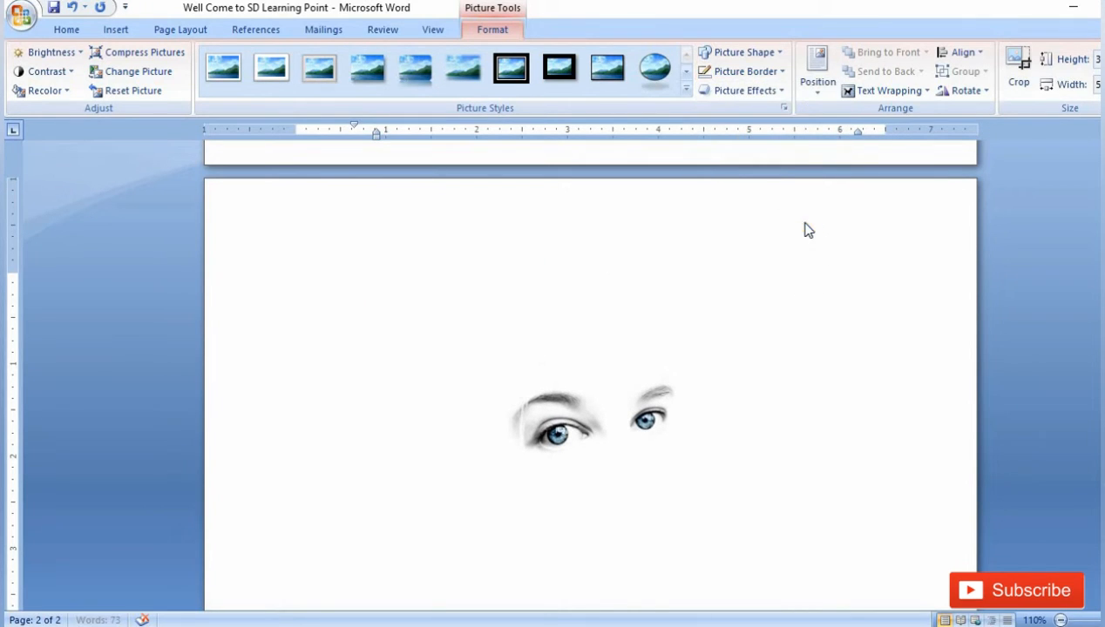
- Apply the red glow variation from the third row to the eyes picture and deselect it
{"action": "left_click", "coordinate": [784, 93]}
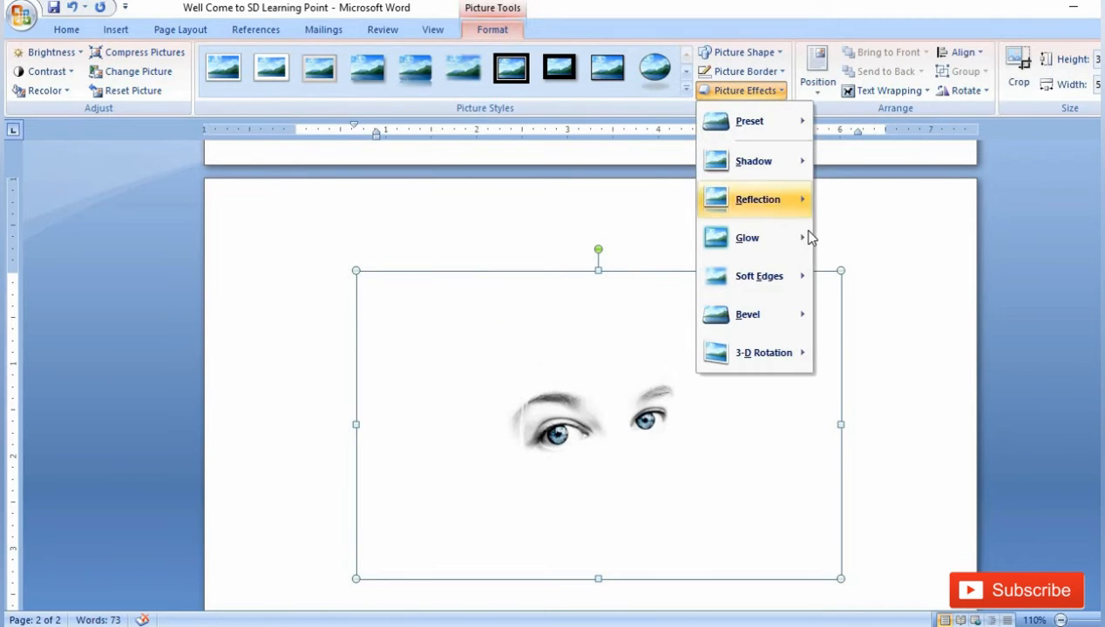
{"action": "mouse_move", "coordinate": [801, 234]}
{"action": "mouse_move", "coordinate": [799, 277]}
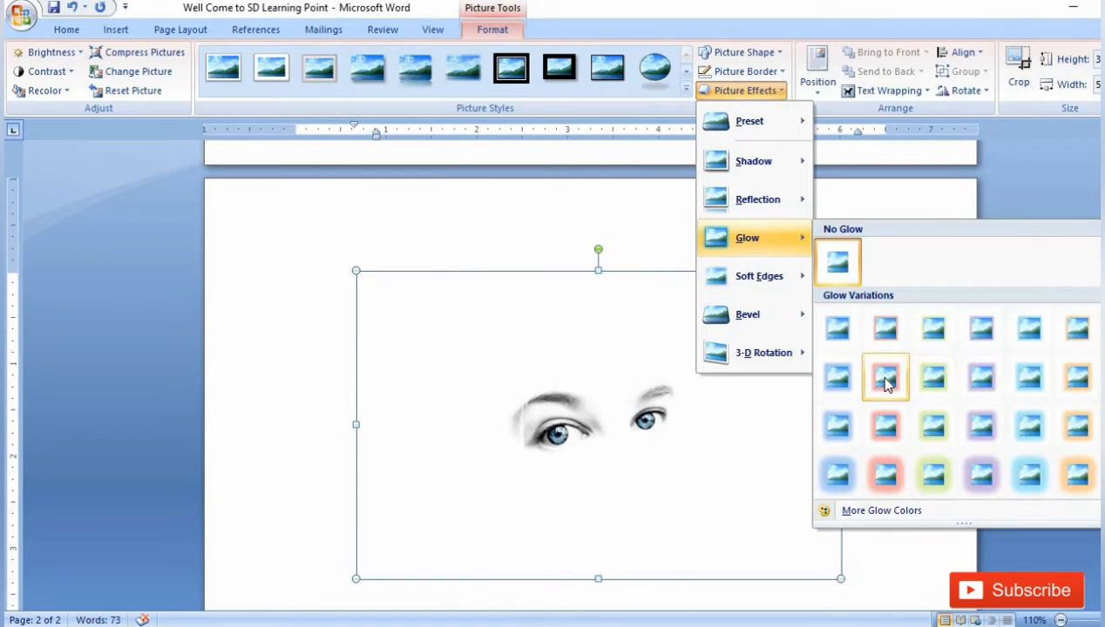
{"action": "left_click", "coordinate": [893, 440]}
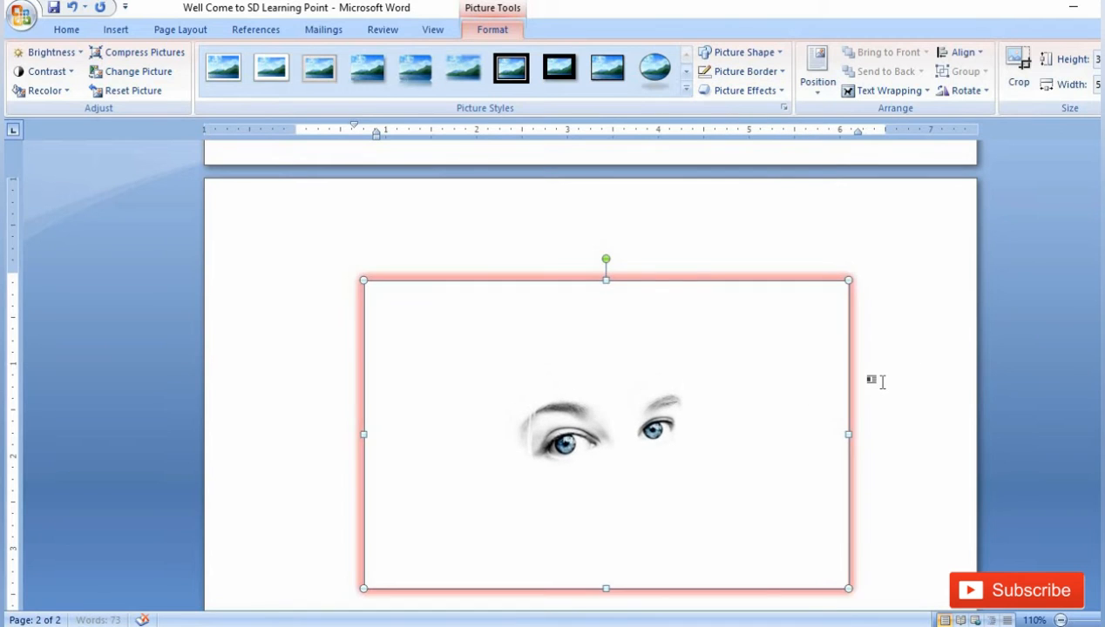
{"action": "left_click", "coordinate": [873, 435]}
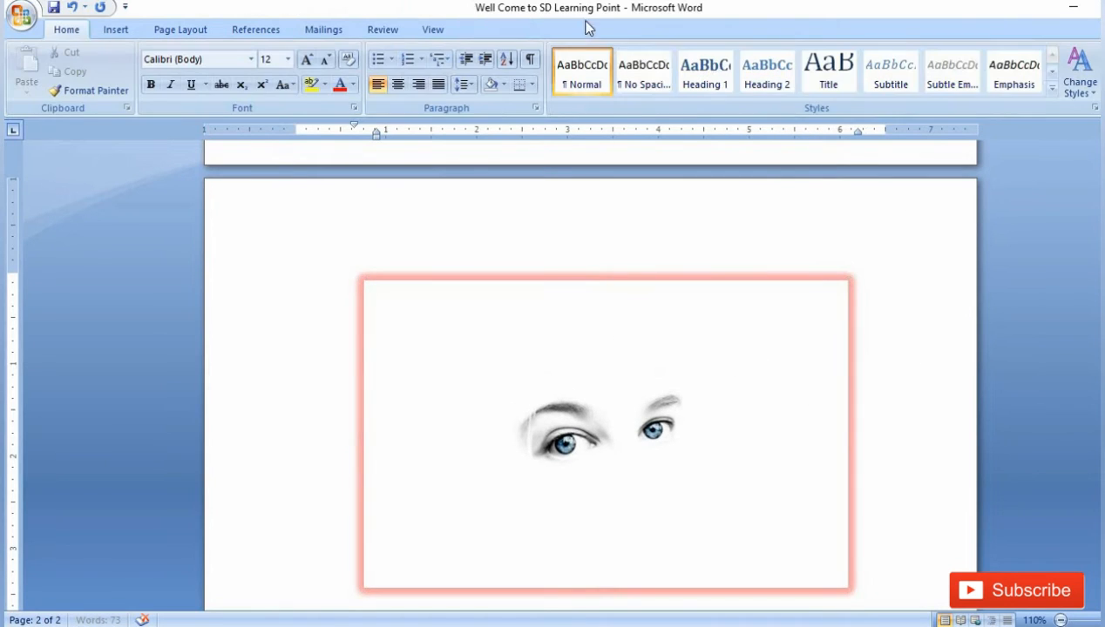
- Select the glowing picture again and apply the second Parallel 3-D rotation preset to it
{"action": "left_click", "coordinate": [579, 318]}
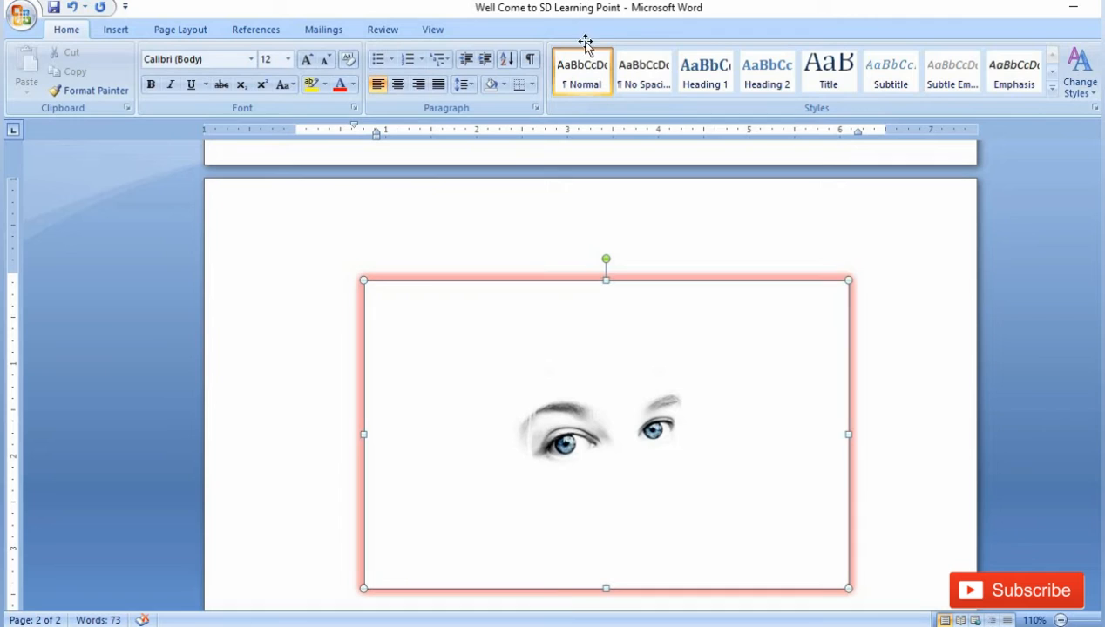
{"action": "left_click", "coordinate": [492, 31]}
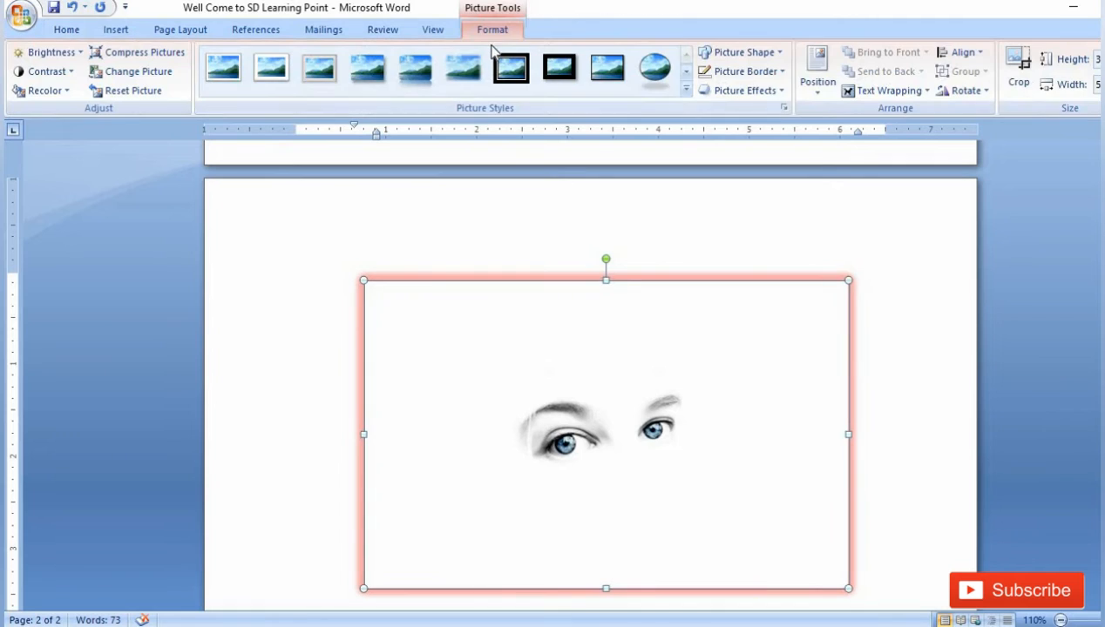
{"action": "left_click", "coordinate": [777, 90]}
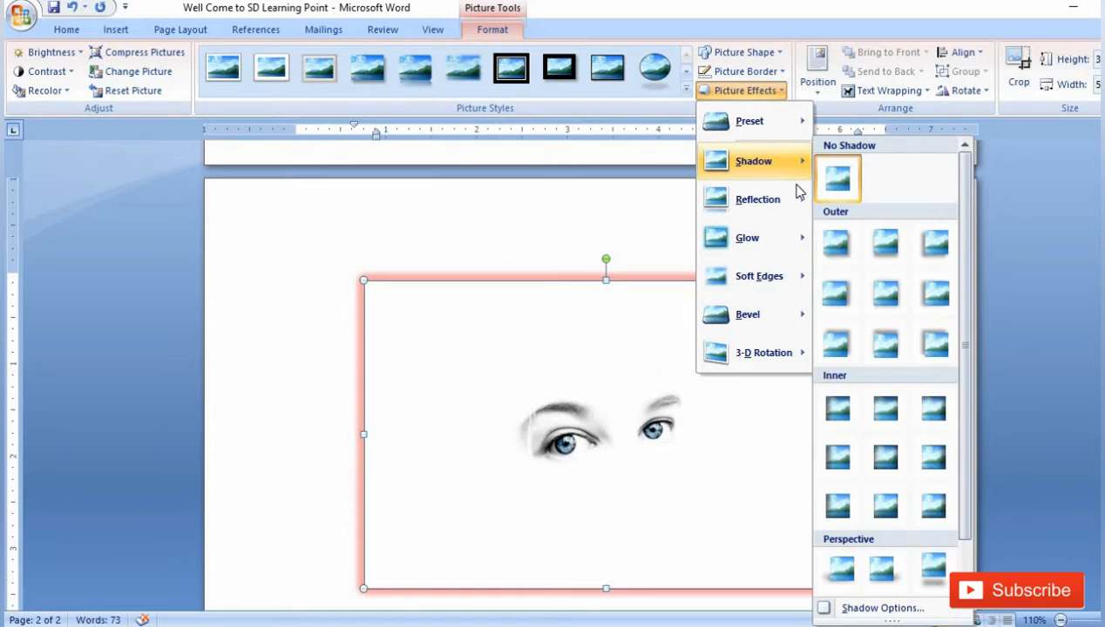
{"action": "mouse_move", "coordinate": [778, 226]}
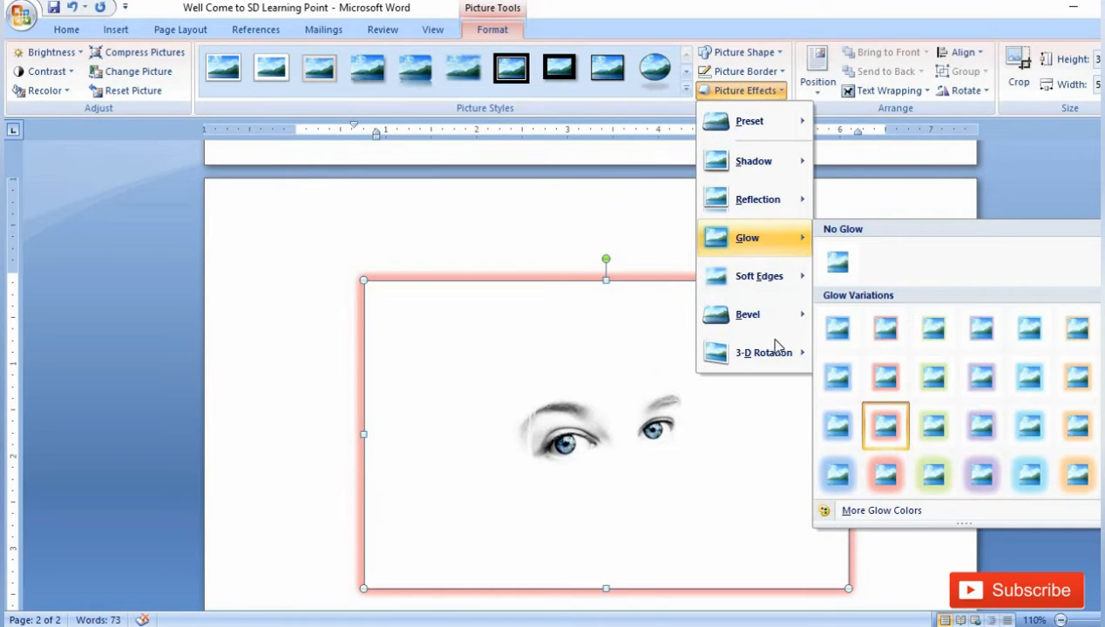
{"action": "mouse_move", "coordinate": [775, 348]}
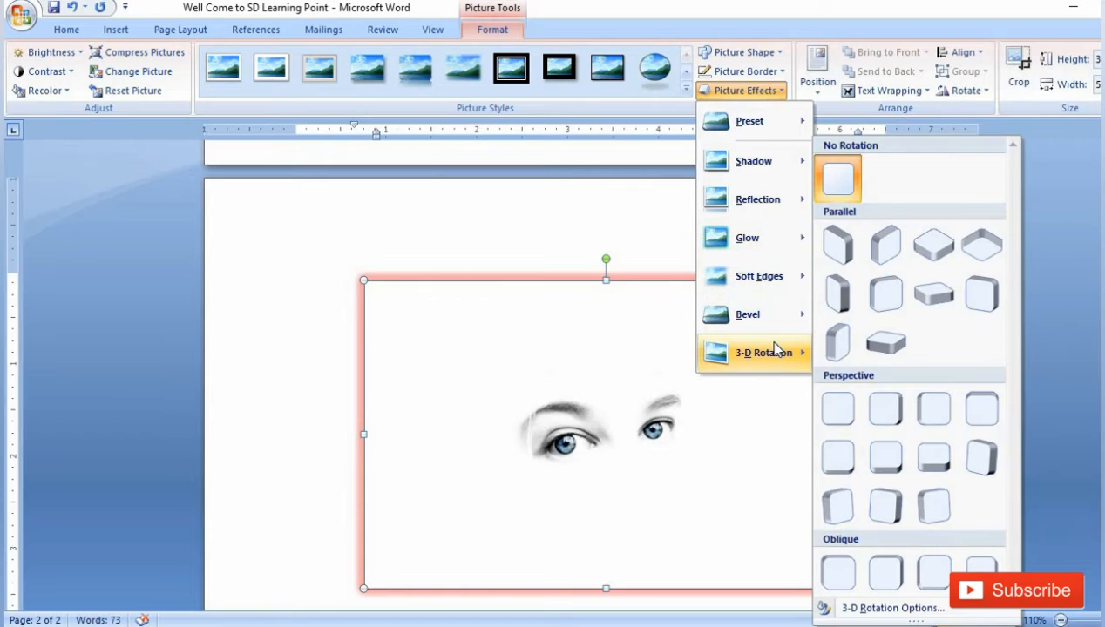
{"action": "left_click", "coordinate": [885, 268]}
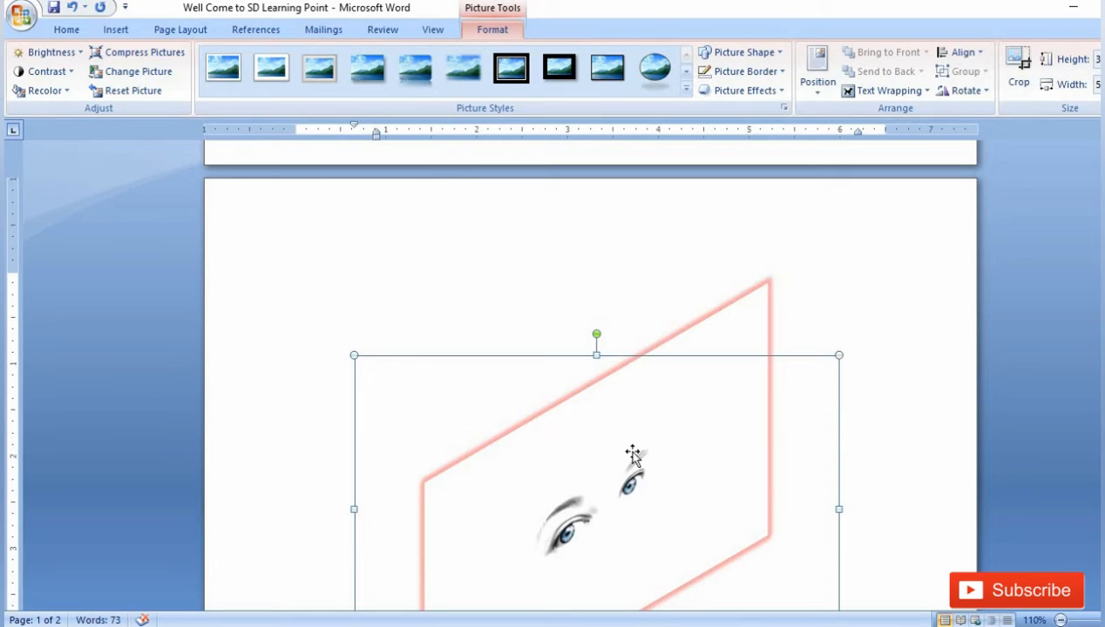
- Position the rotated picture in the middle centre of the page with text wrapping
{"action": "left_click", "coordinate": [819, 95]}
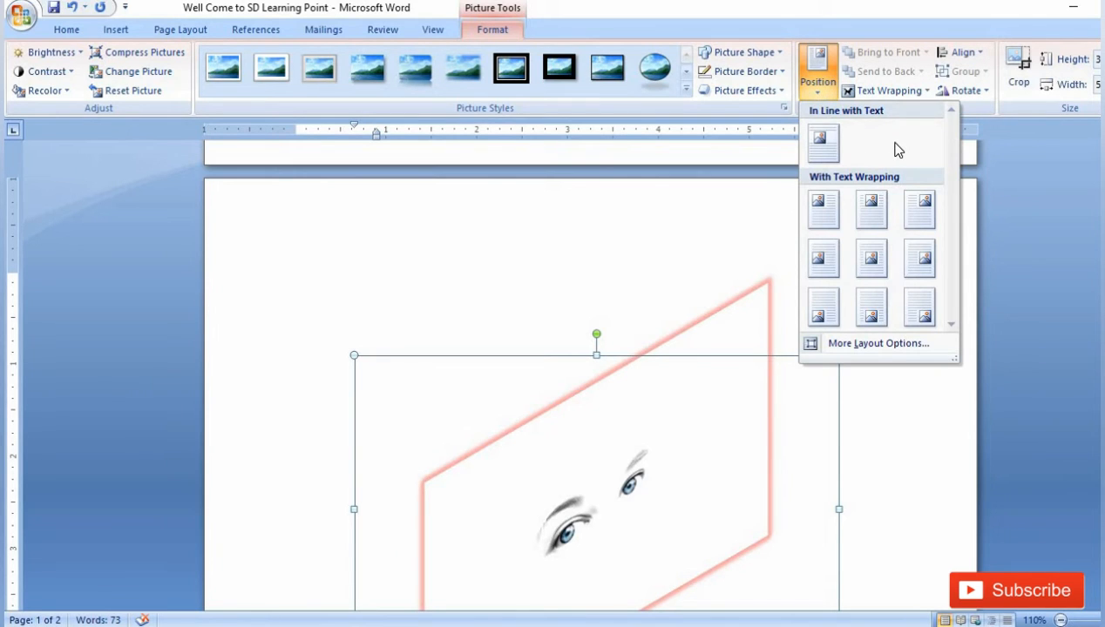
{"action": "left_click", "coordinate": [871, 259]}
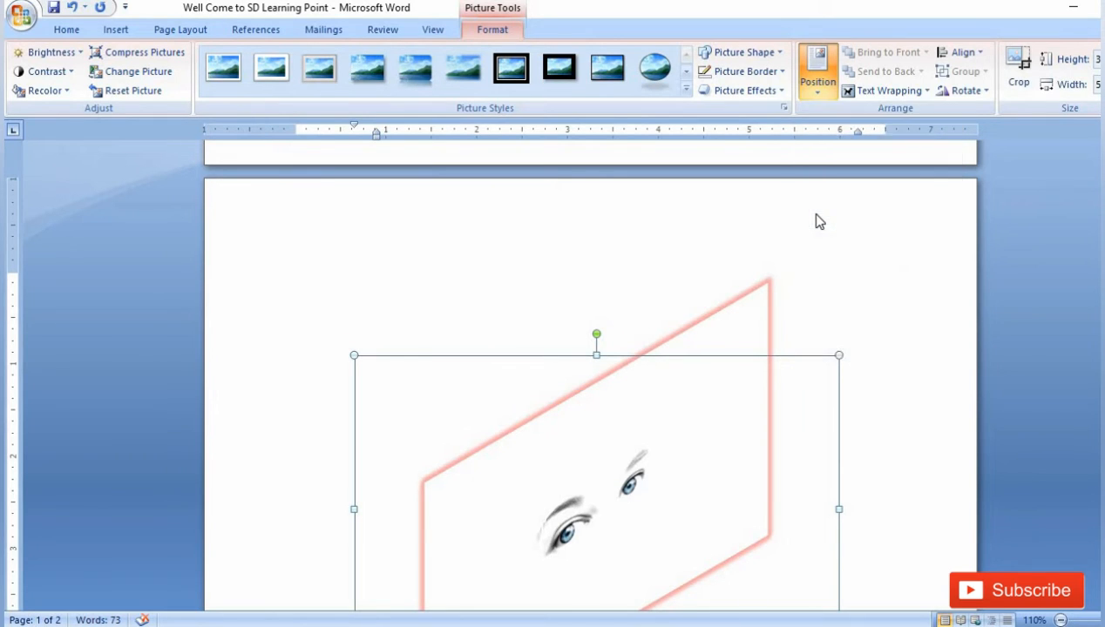
- Try the top left and bottom right page positions with text wrapping on the rotated picture
{"action": "left_click", "coordinate": [827, 96]}
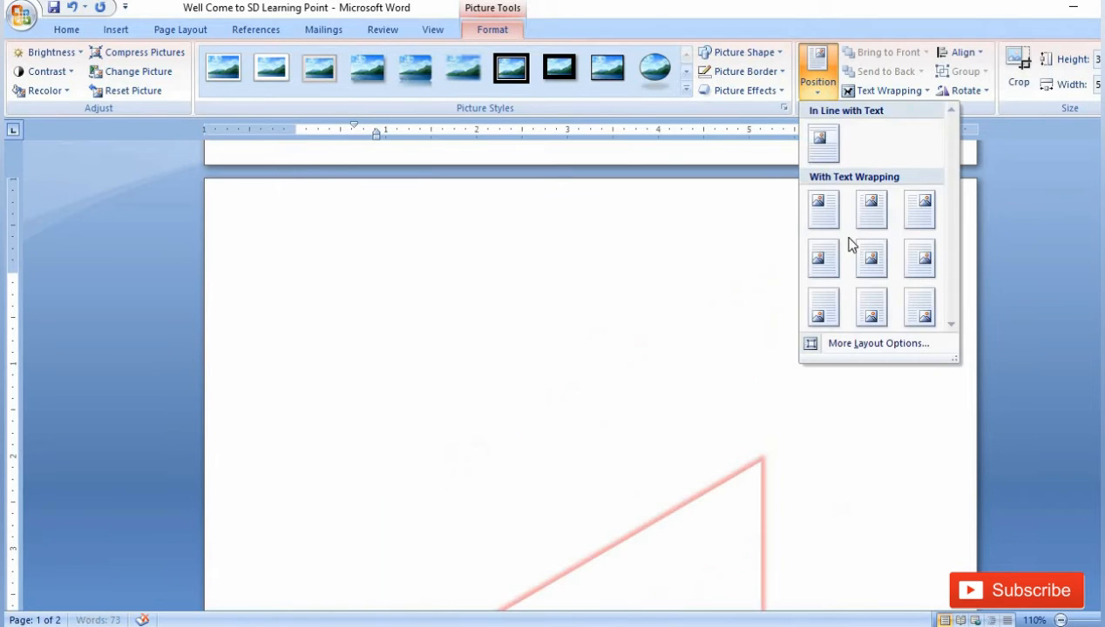
{"action": "left_click", "coordinate": [825, 224]}
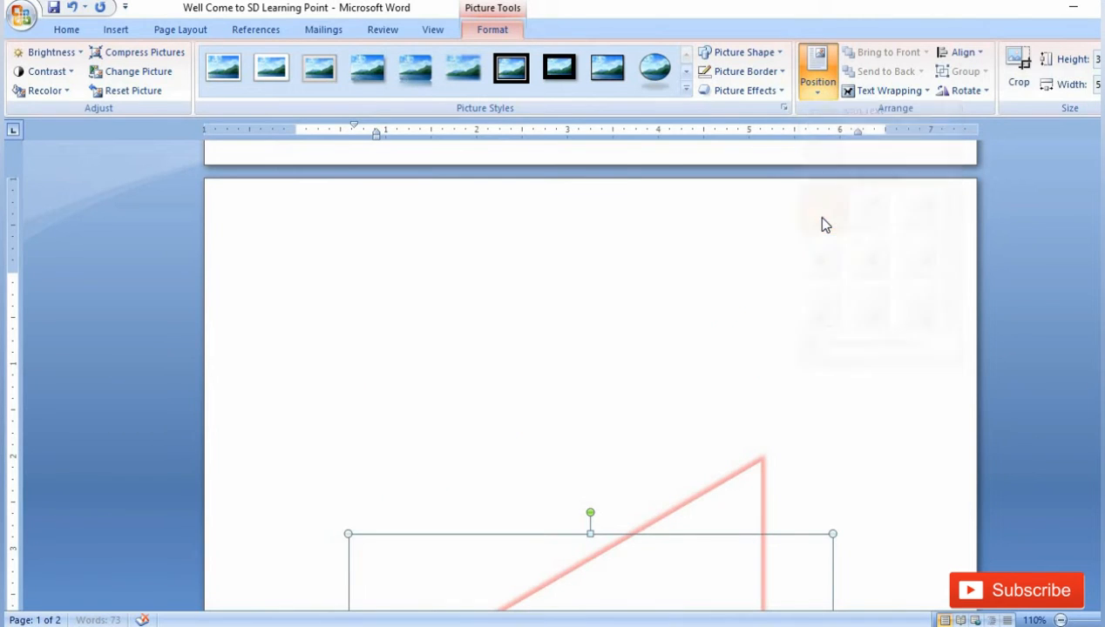
{"action": "left_click", "coordinate": [821, 92]}
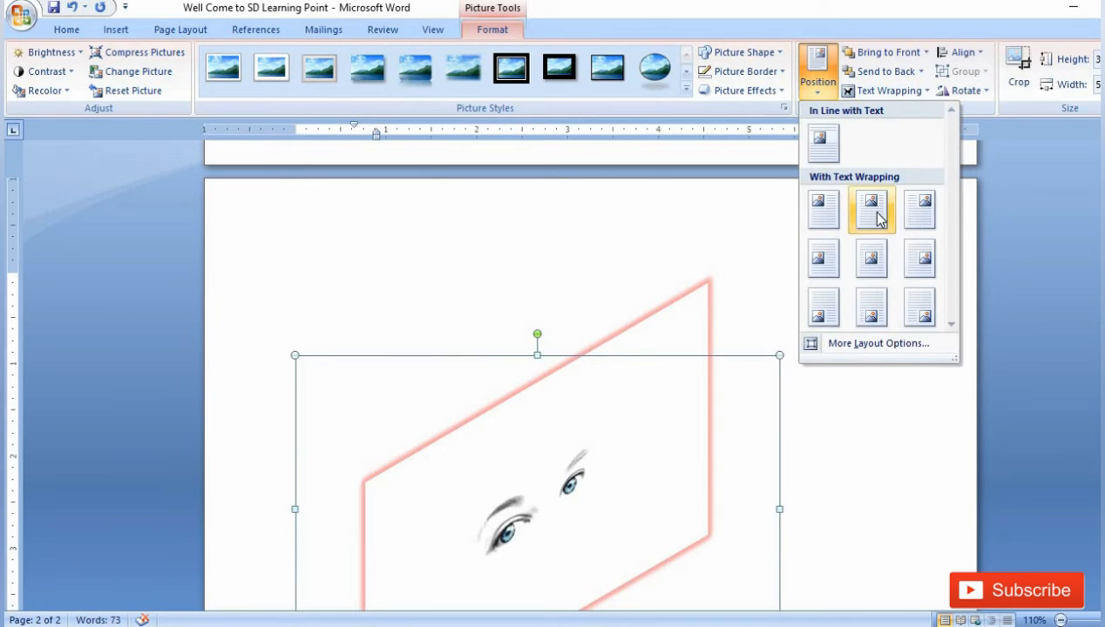
{"action": "left_click", "coordinate": [916, 306]}
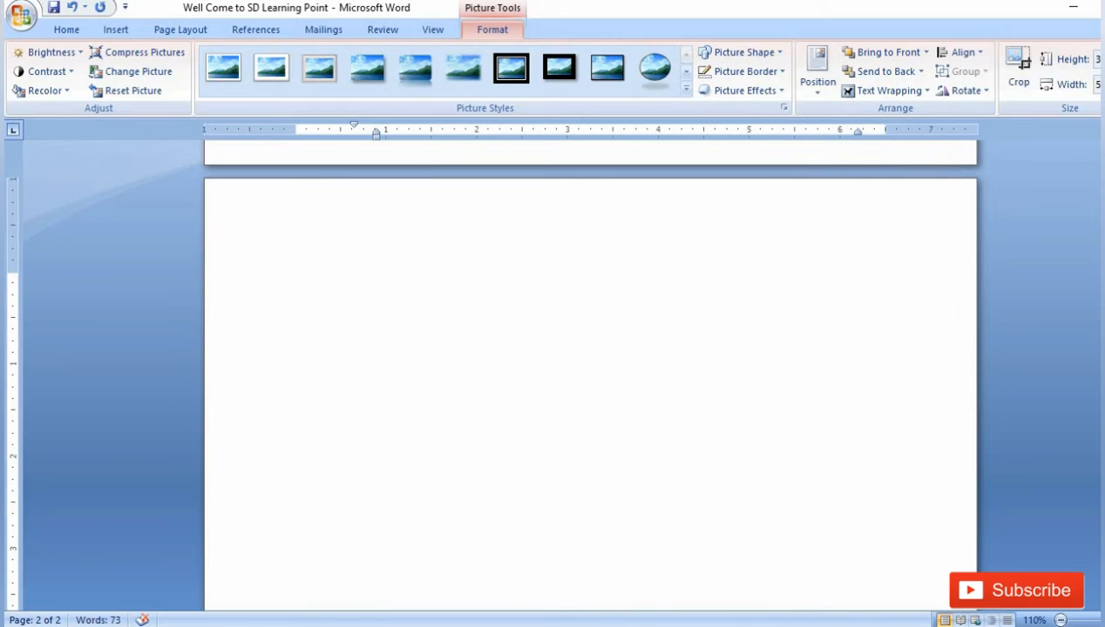
{"action": "left_click_drag", "start_coordinate": [1102, 413], "coordinate": [1103, 444]}
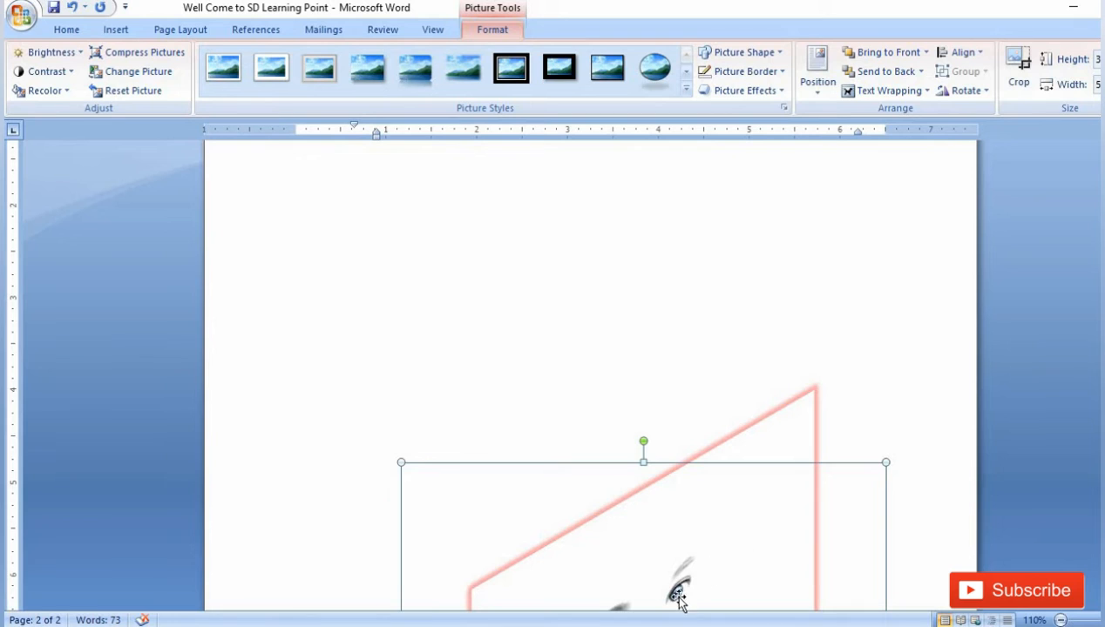
- Move the rotated picture slightly up and left on the page, and set its text wrapping to Through
{"action": "left_click_drag", "start_coordinate": [642, 461], "coordinate": [605, 358]}
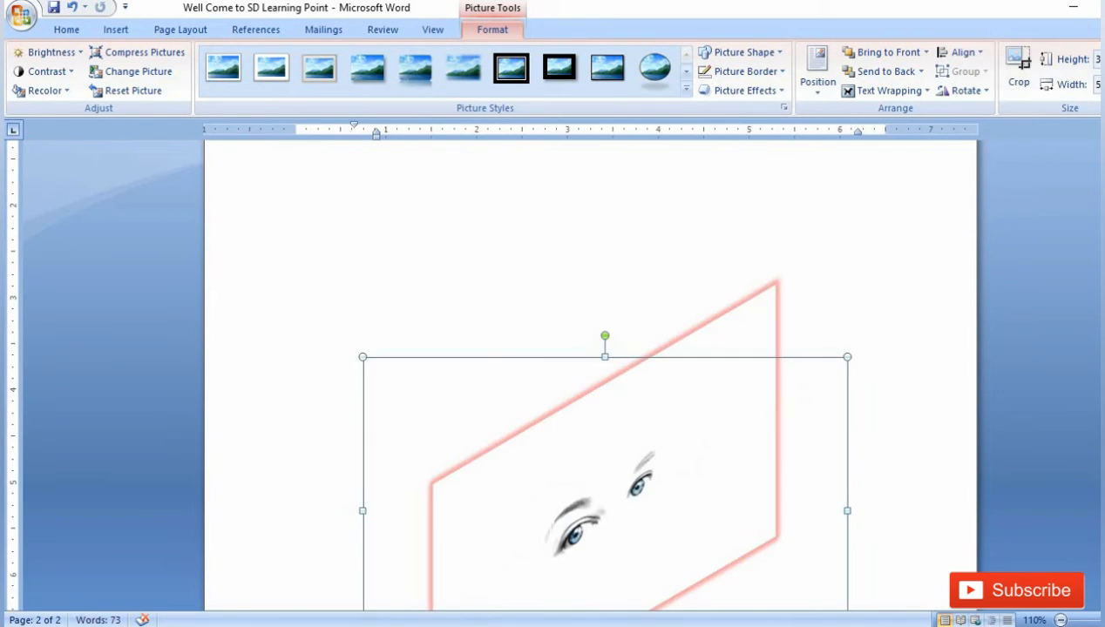
{"action": "left_click_drag", "start_coordinate": [1103, 443], "coordinate": [1103, 472]}
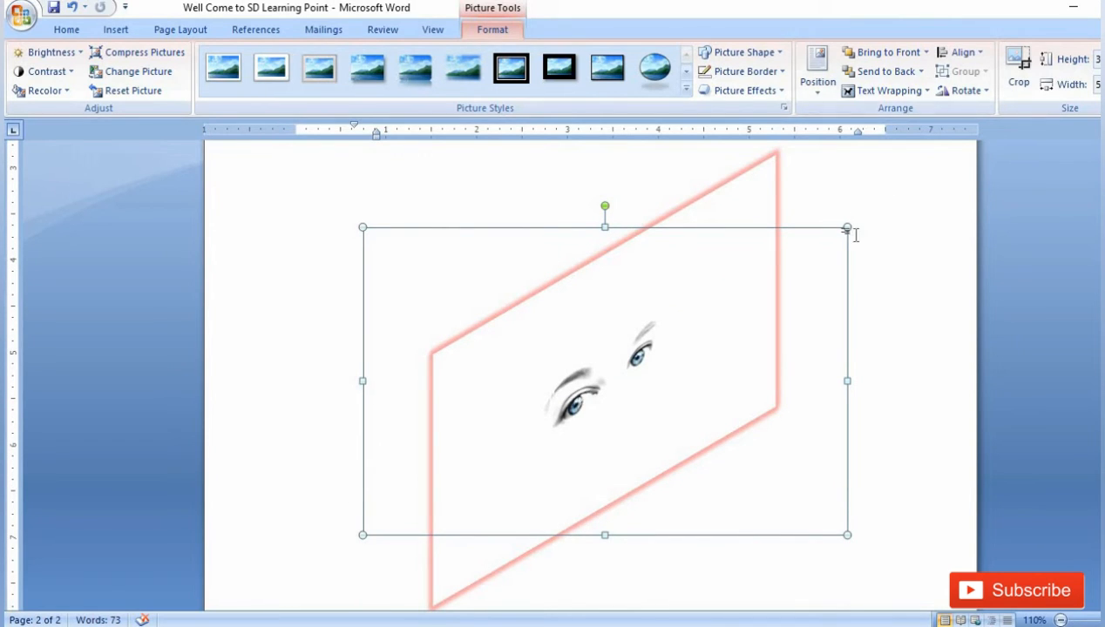
{"action": "left_click", "coordinate": [926, 90]}
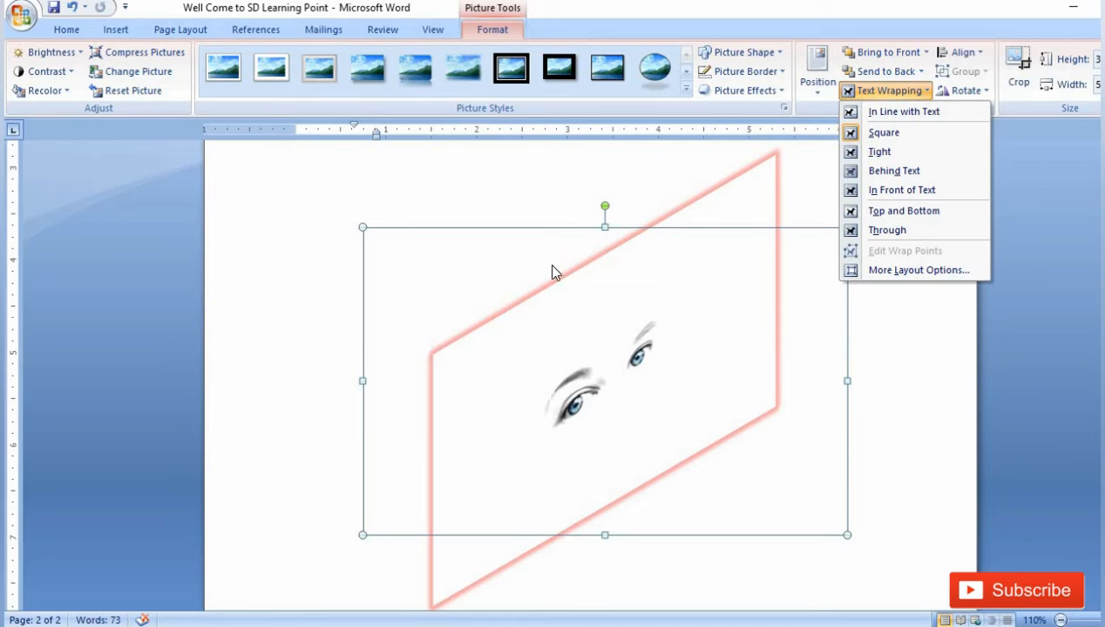
{"action": "key", "text": "Down"}
{"action": "key", "text": "Down"}
{"action": "left_click", "coordinate": [878, 235]}
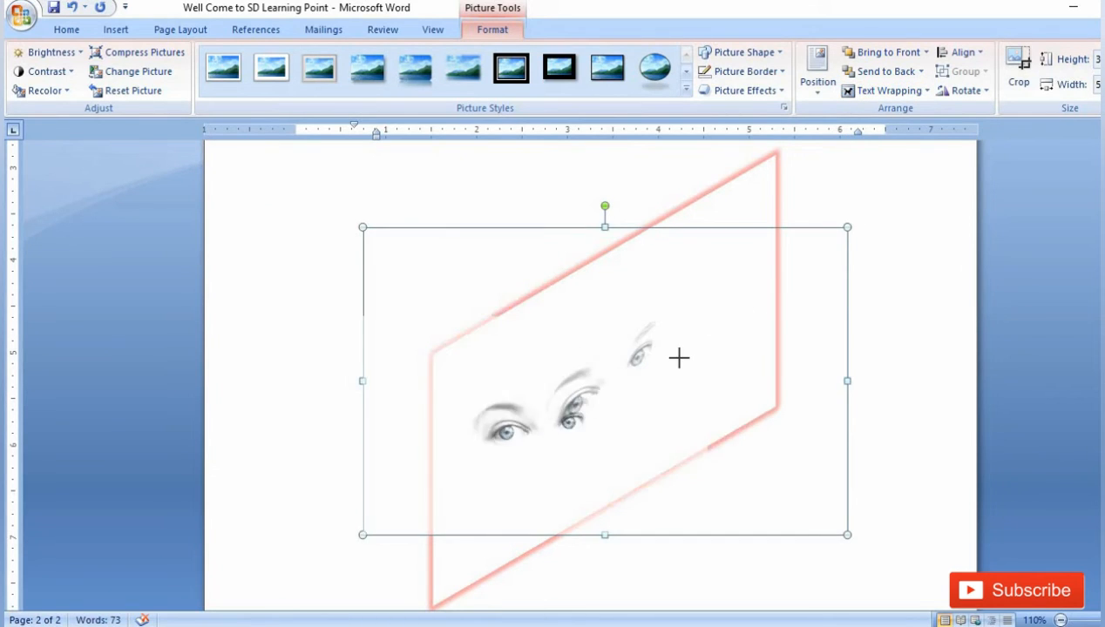
- Shrink the picture to about 3.5 inches wide and move it to the right side of the page
{"action": "left_click_drag", "start_coordinate": [535, 427], "coordinate": [536, 429]}
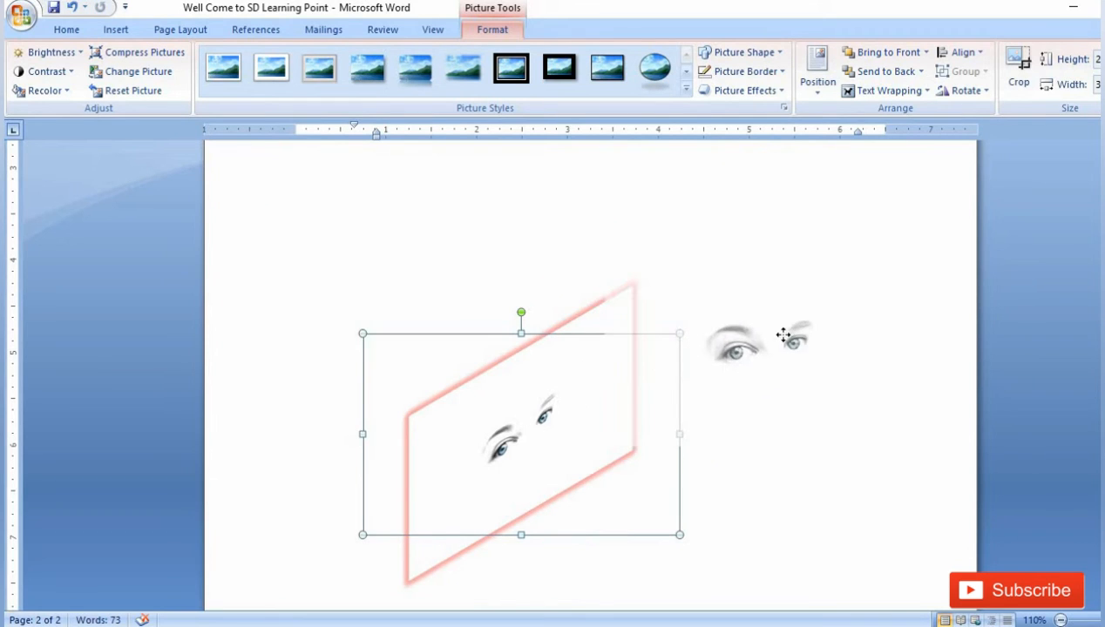
{"action": "left_click_drag", "start_coordinate": [783, 336], "coordinate": [783, 335]}
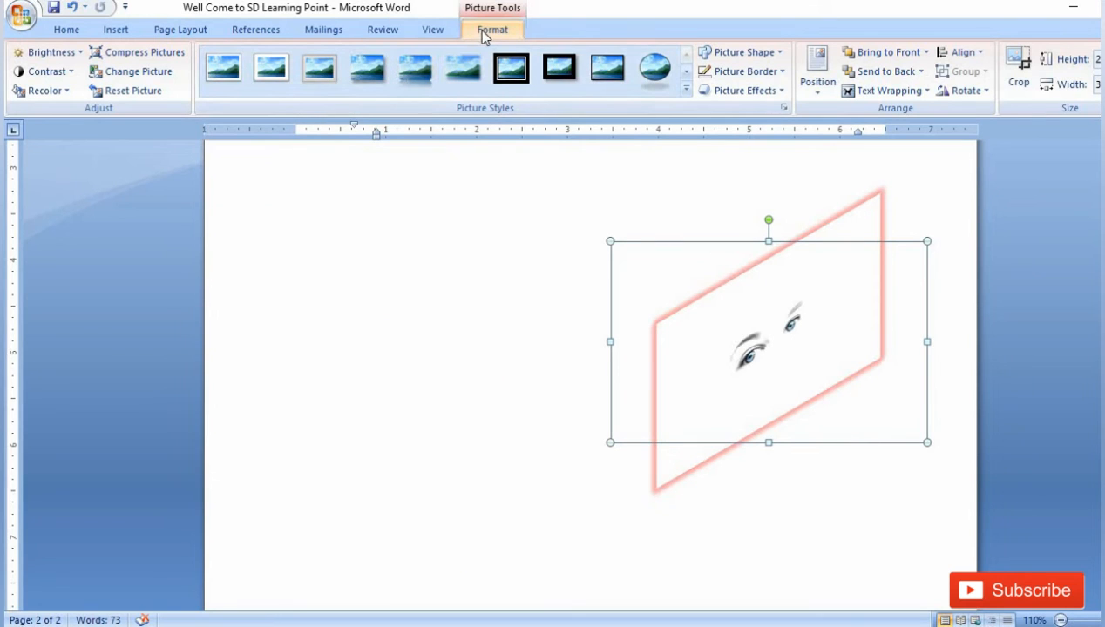
- Remove the glow and the 3-D rotation from the eyes picture and deselect it
{"action": "left_click", "coordinate": [783, 73]}
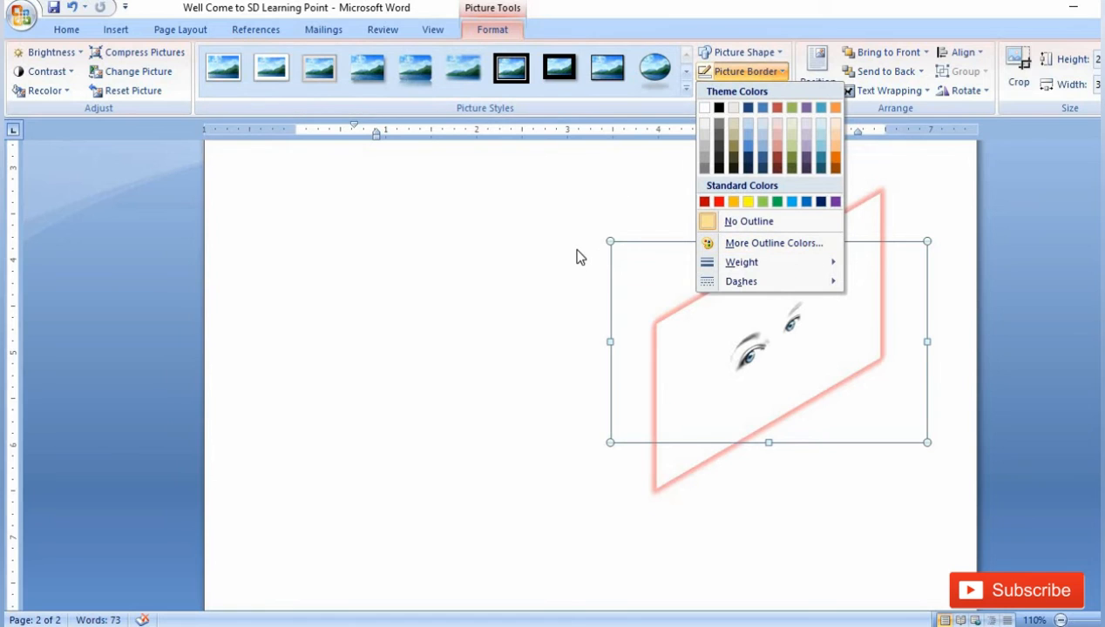
{"action": "left_click", "coordinate": [782, 72]}
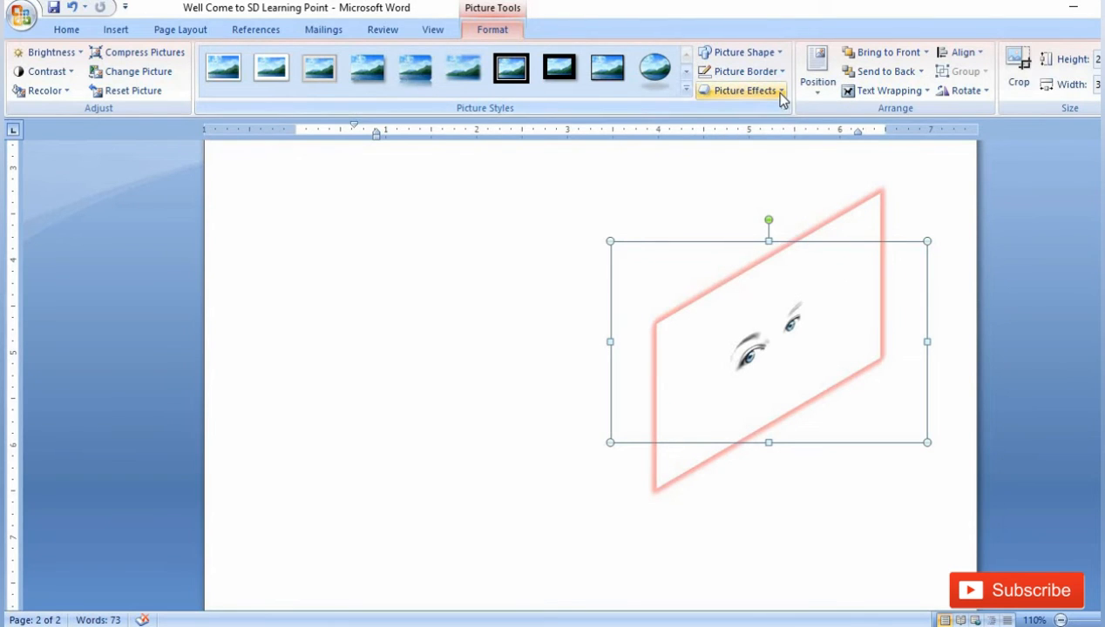
{"action": "left_click", "coordinate": [779, 92]}
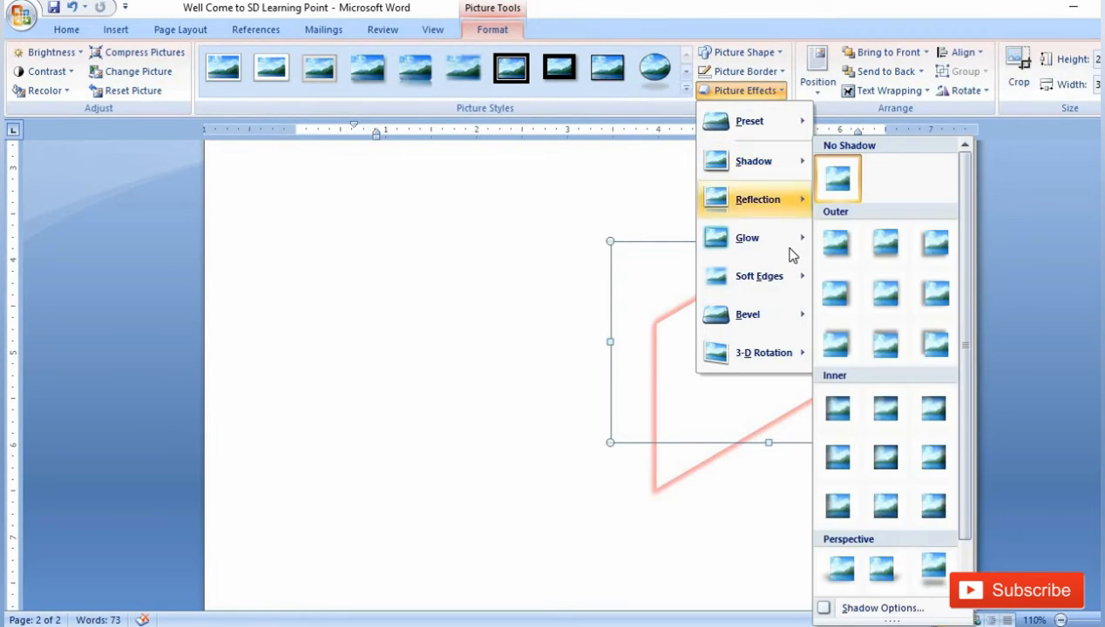
{"action": "mouse_move", "coordinate": [789, 245]}
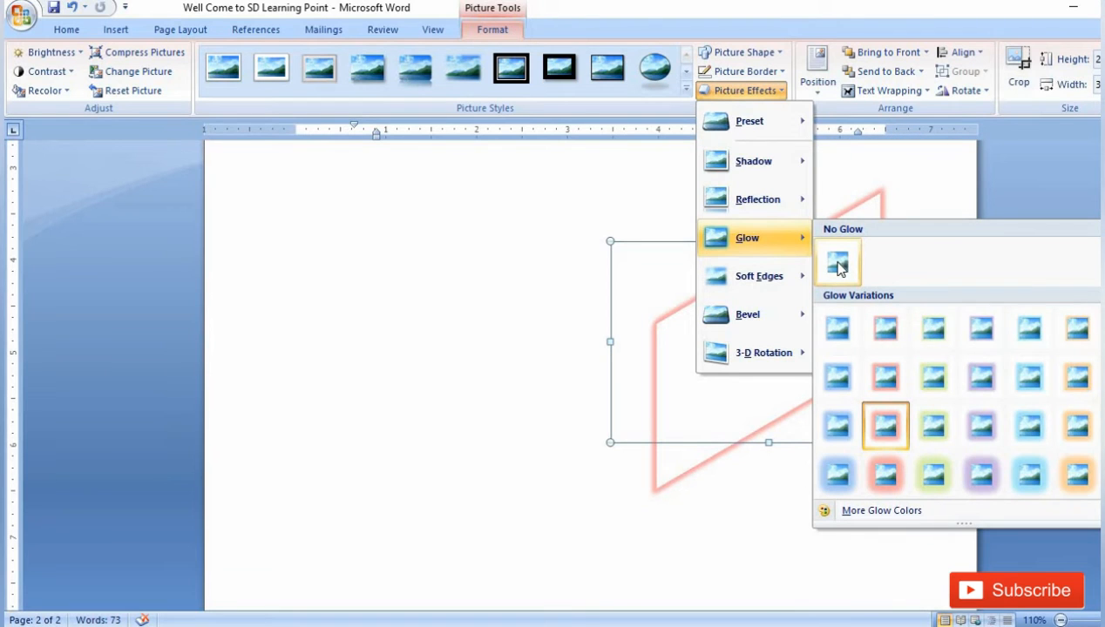
{"action": "left_click", "coordinate": [838, 266]}
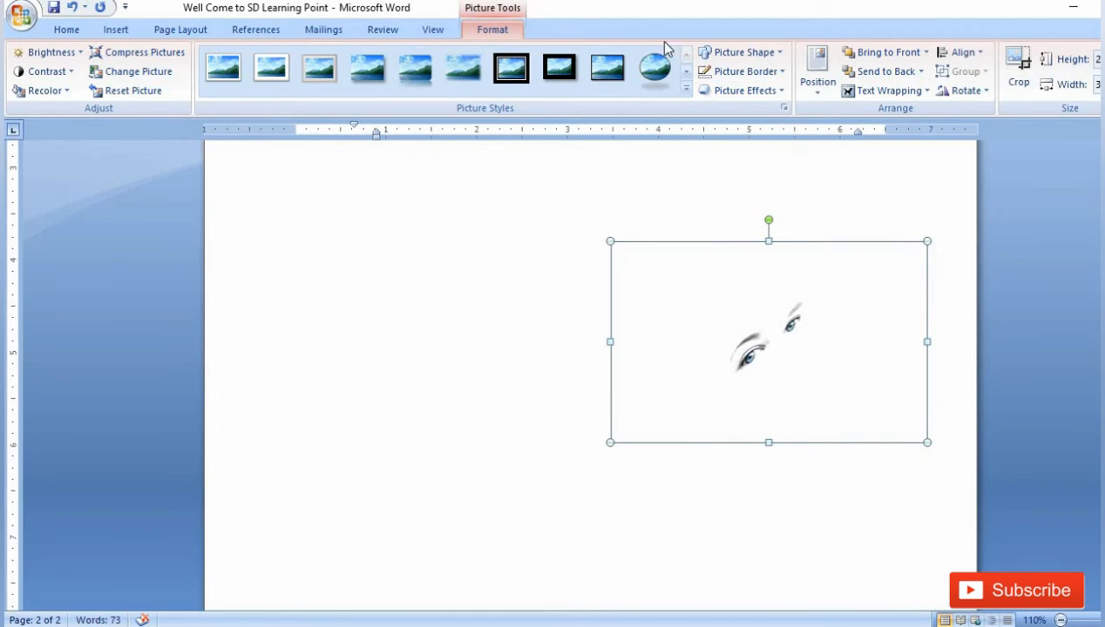
{"action": "left_click", "coordinate": [780, 90]}
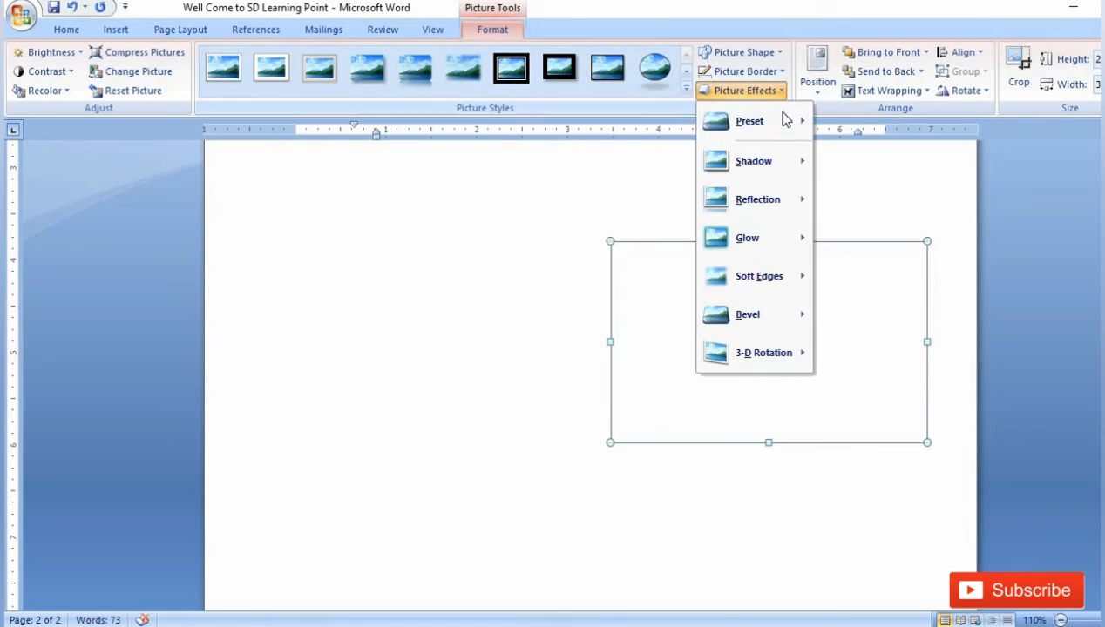
{"action": "mouse_move", "coordinate": [796, 353]}
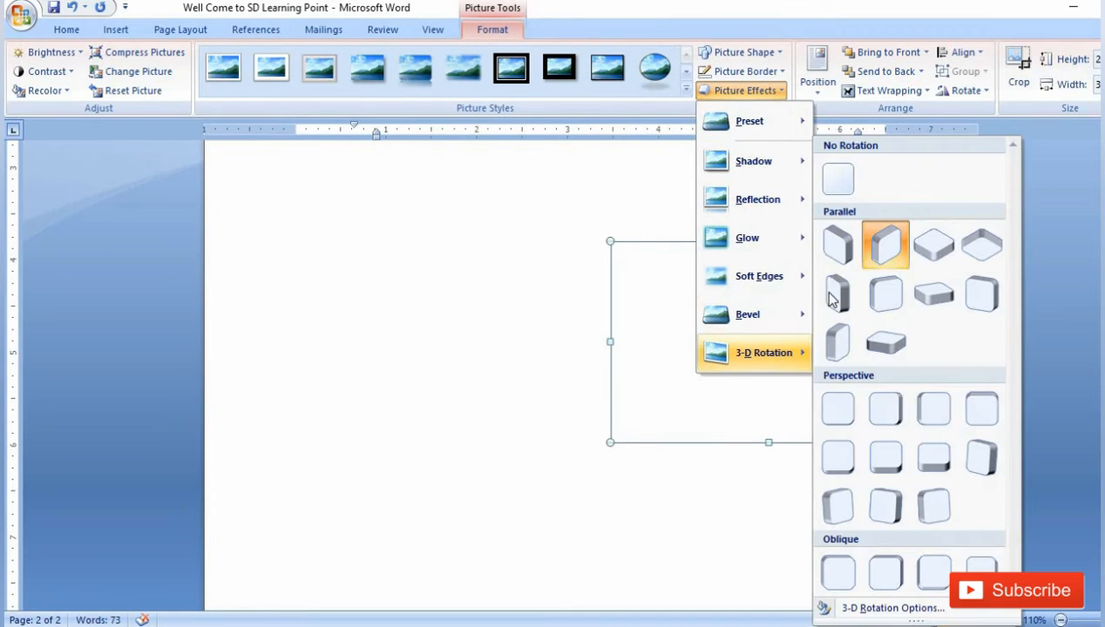
{"action": "left_click", "coordinate": [835, 175]}
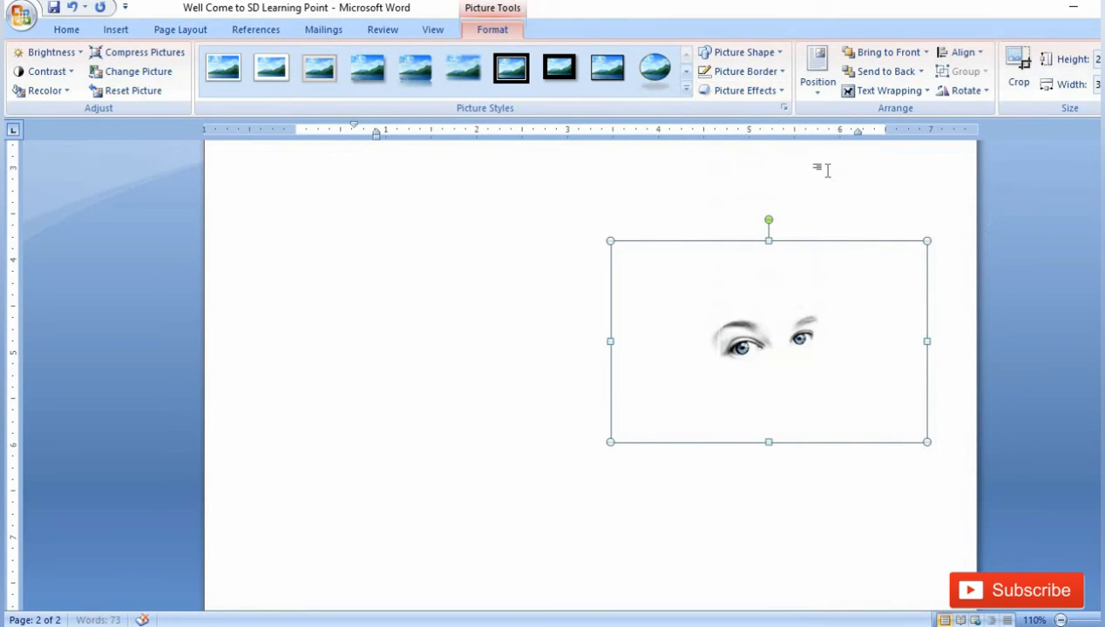
{"action": "left_click", "coordinate": [792, 148]}
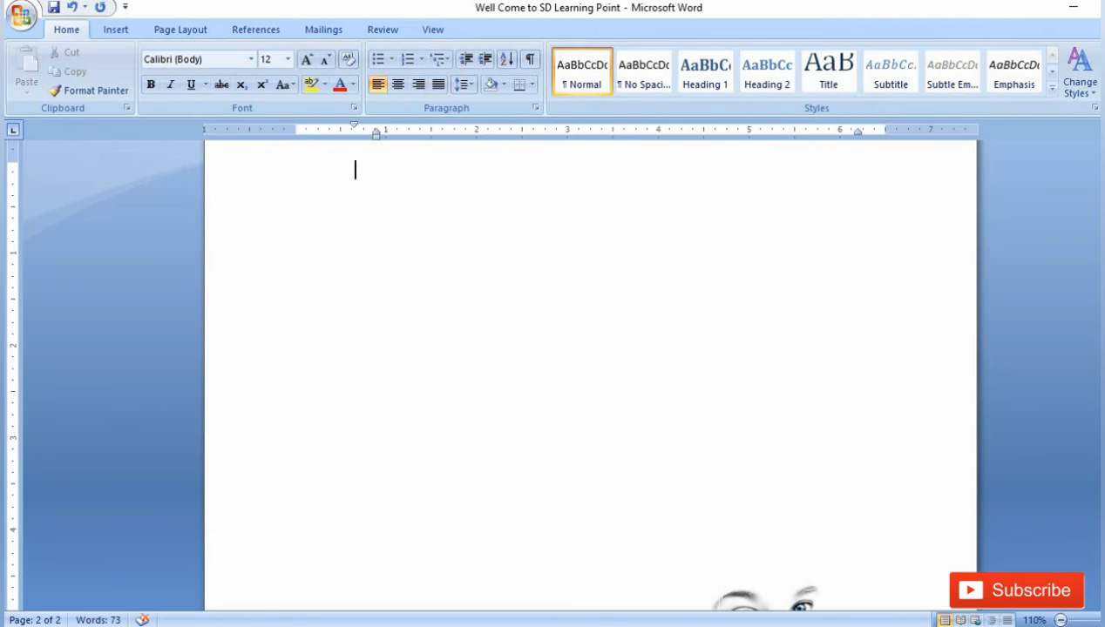
- Select the eyes picture again and position it at the top left of the page with text wrapping
{"action": "scroll", "coordinate": [893, 468], "scroll_direction": "down", "scroll_amount": 3}
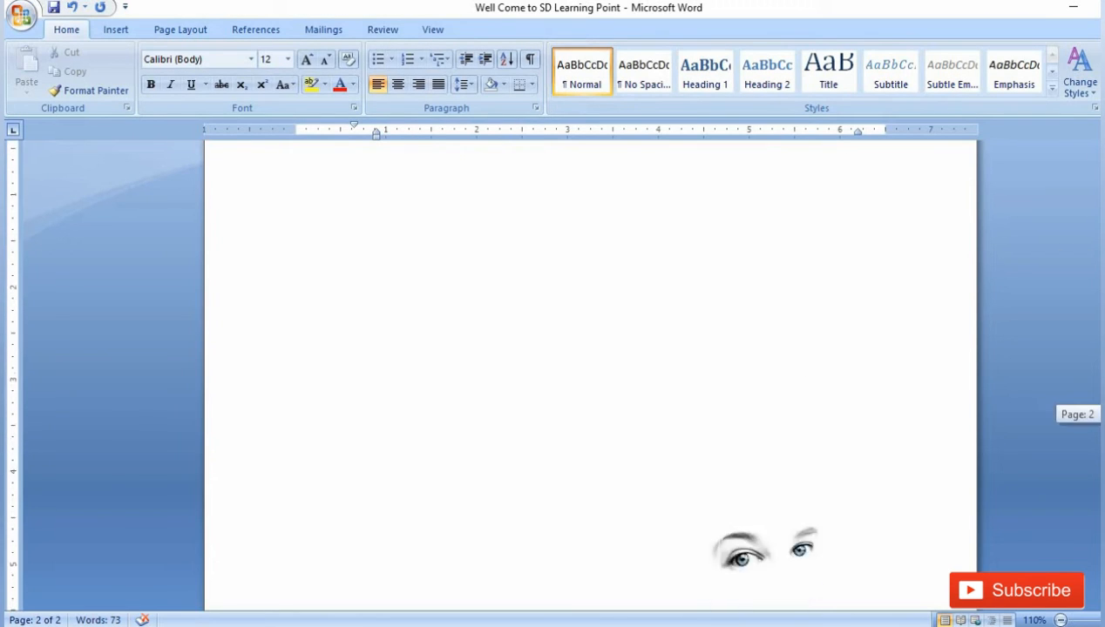
{"action": "left_click", "coordinate": [809, 476]}
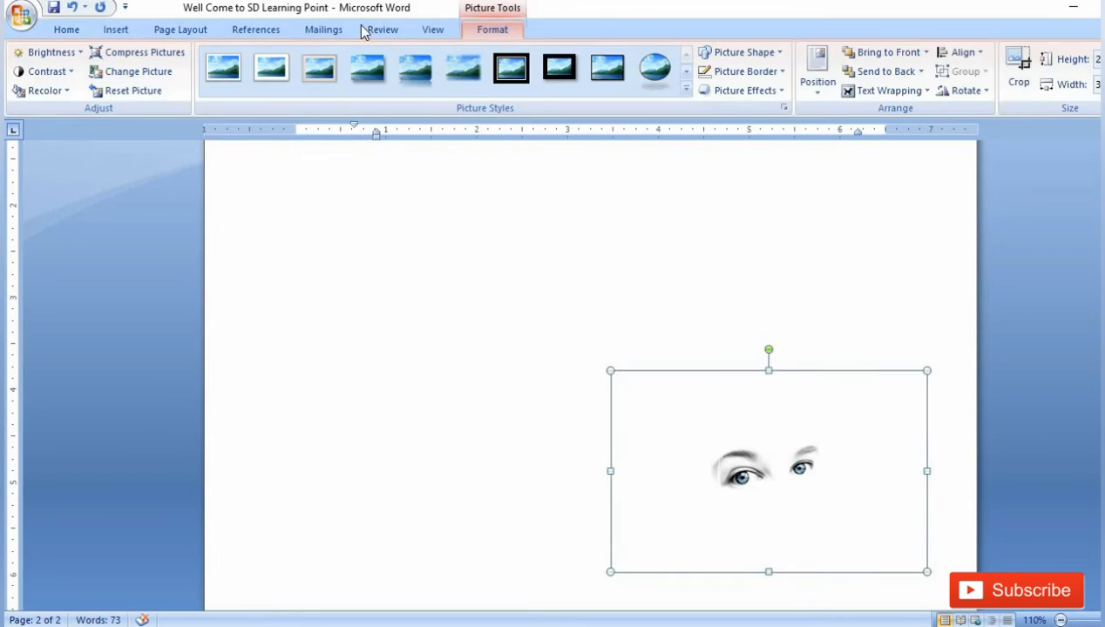
{"action": "left_click", "coordinate": [819, 87]}
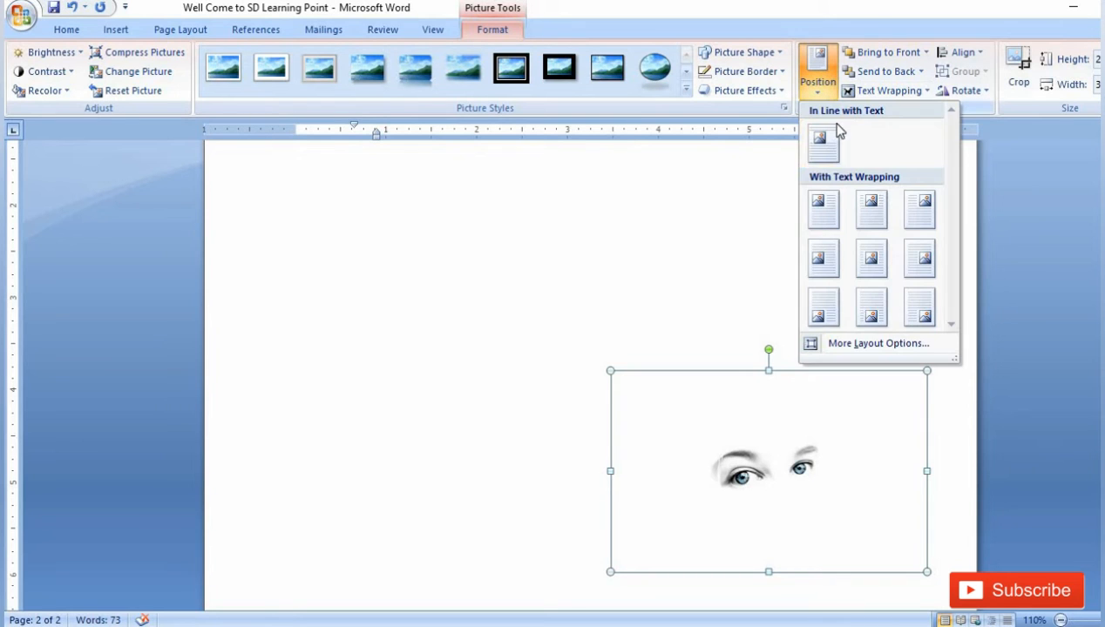
{"action": "left_click", "coordinate": [830, 207]}
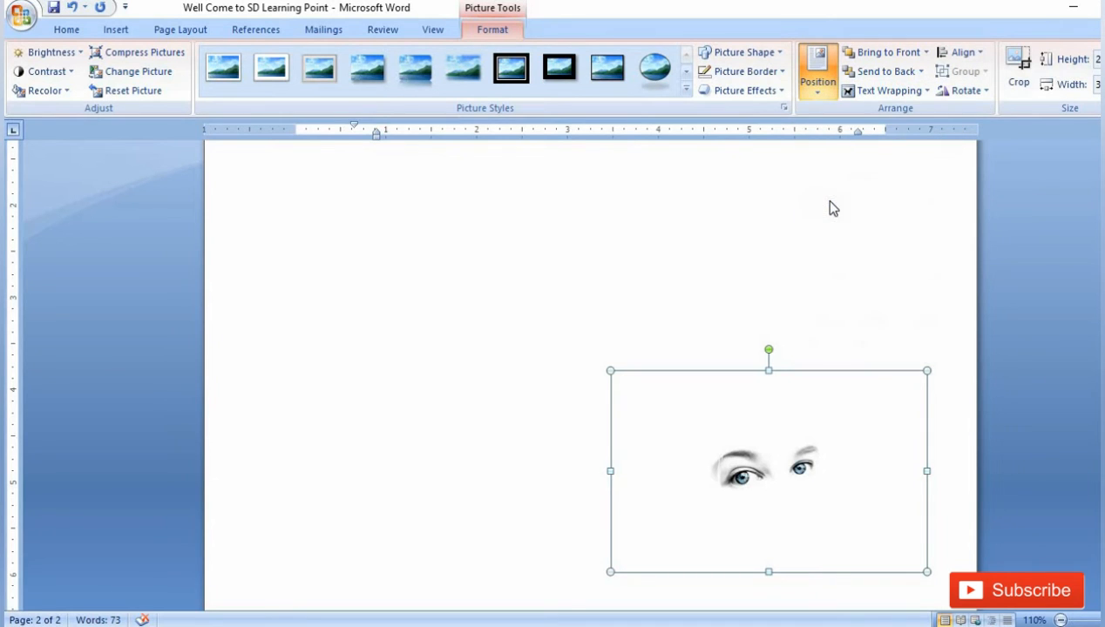
{"action": "left_click_drag", "start_coordinate": [1099, 445], "coordinate": [1067, 399]}
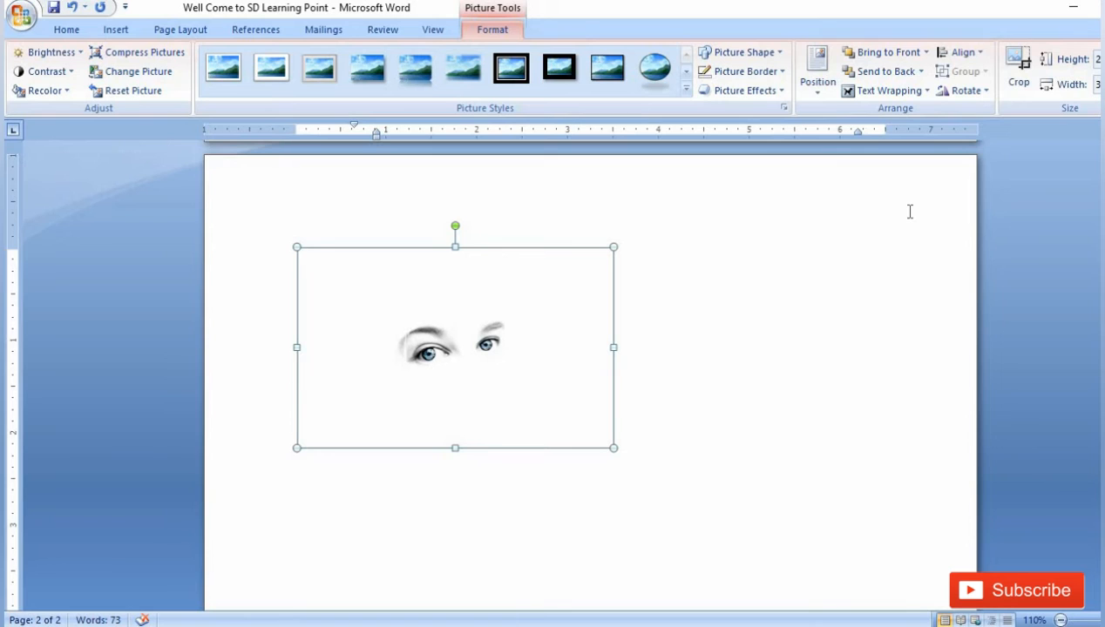
- Crop the picture closely around the two eyes, move it toward the middle of the page and deselect it
{"action": "left_click", "coordinate": [1015, 72]}
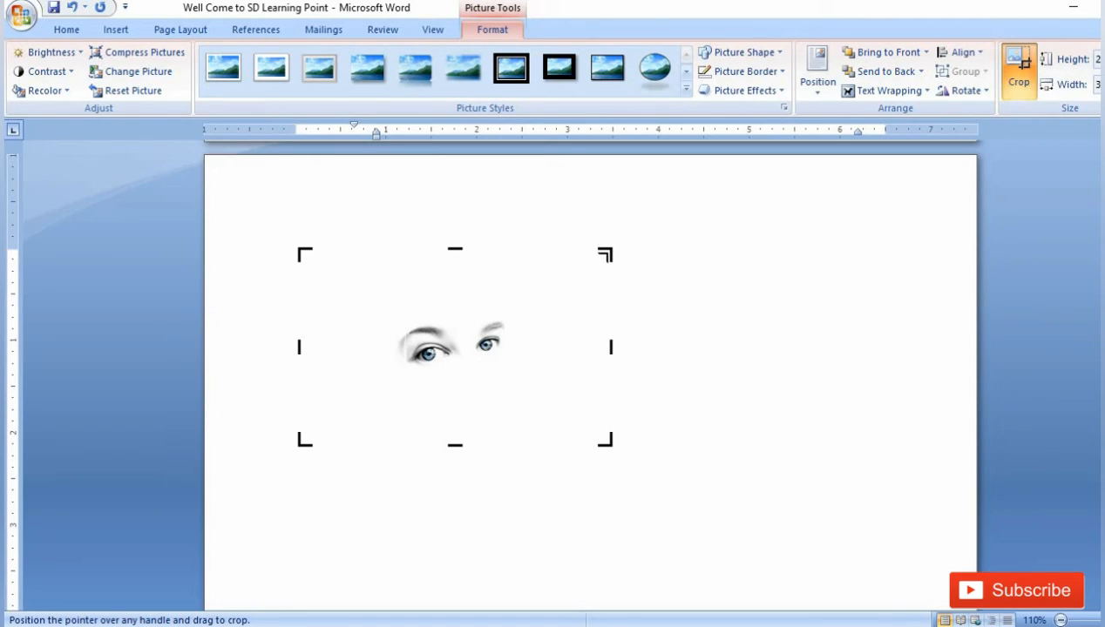
{"action": "left_click_drag", "start_coordinate": [605, 254], "coordinate": [556, 315]}
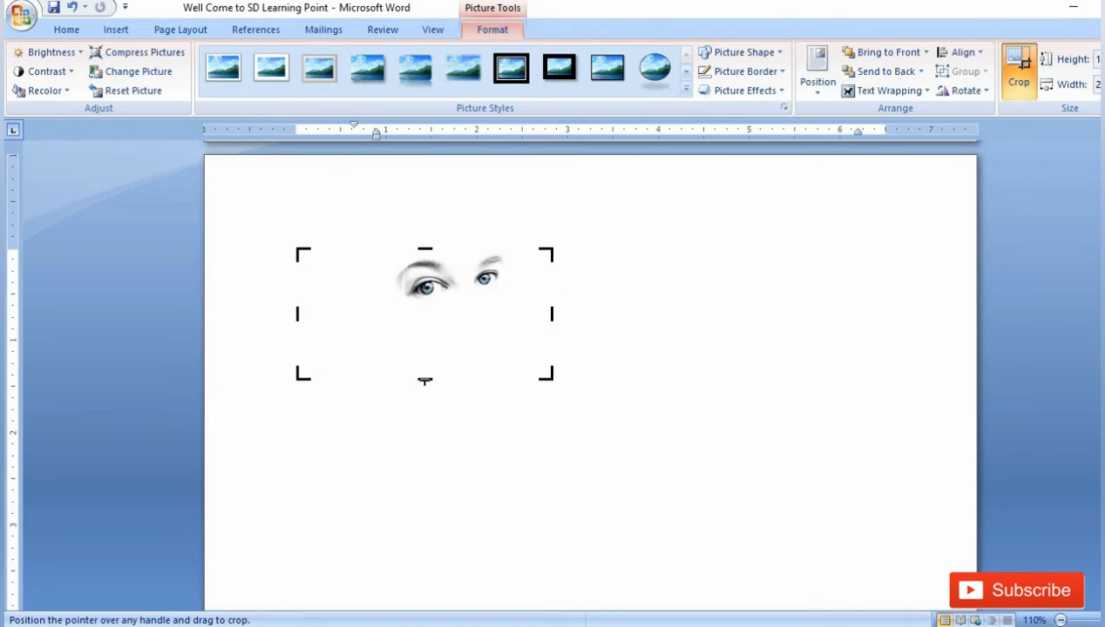
{"action": "left_click_drag", "start_coordinate": [424, 379], "coordinate": [437, 309]}
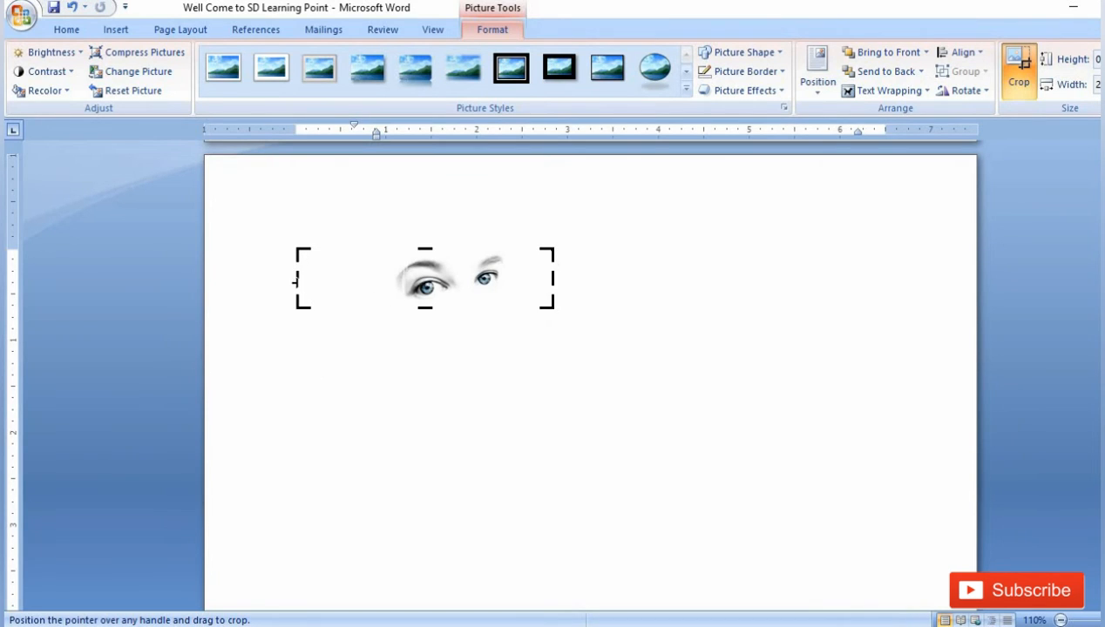
{"action": "left_click_drag", "start_coordinate": [372, 275], "coordinate": [387, 276]}
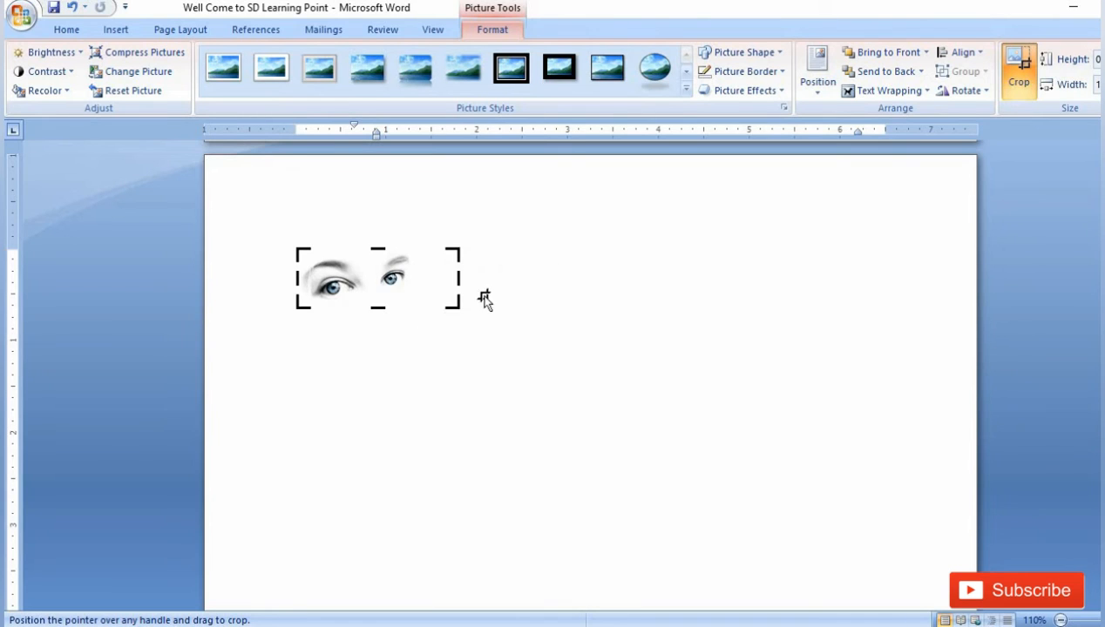
{"action": "left_click_drag", "start_coordinate": [456, 279], "coordinate": [411, 275]}
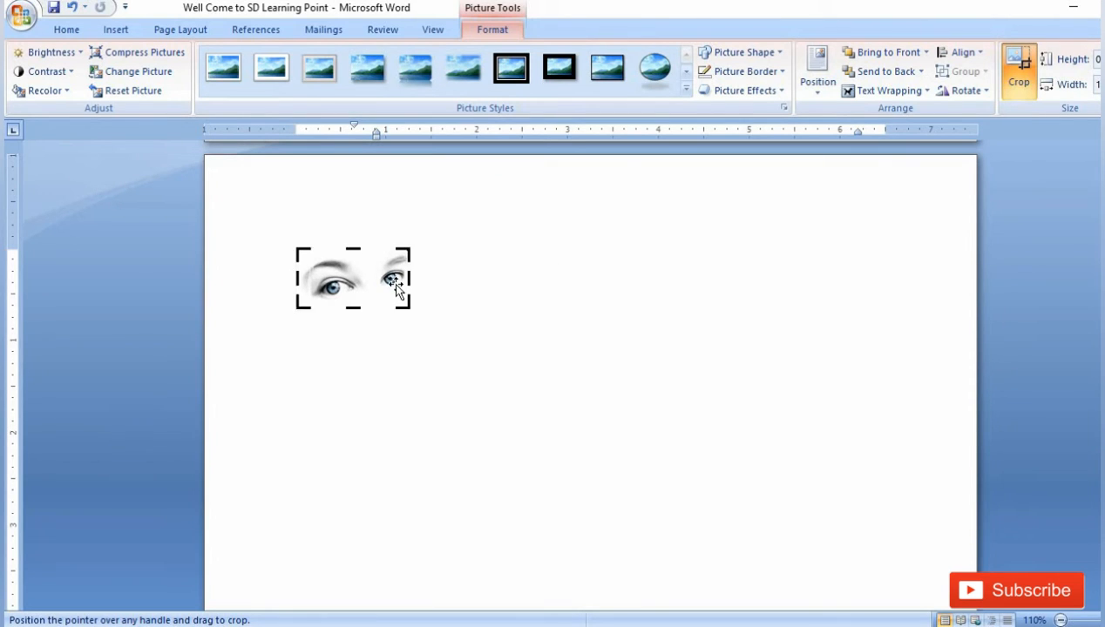
{"action": "left_click", "coordinate": [1018, 66]}
{"action": "left_click_drag", "start_coordinate": [357, 297], "coordinate": [565, 371]}
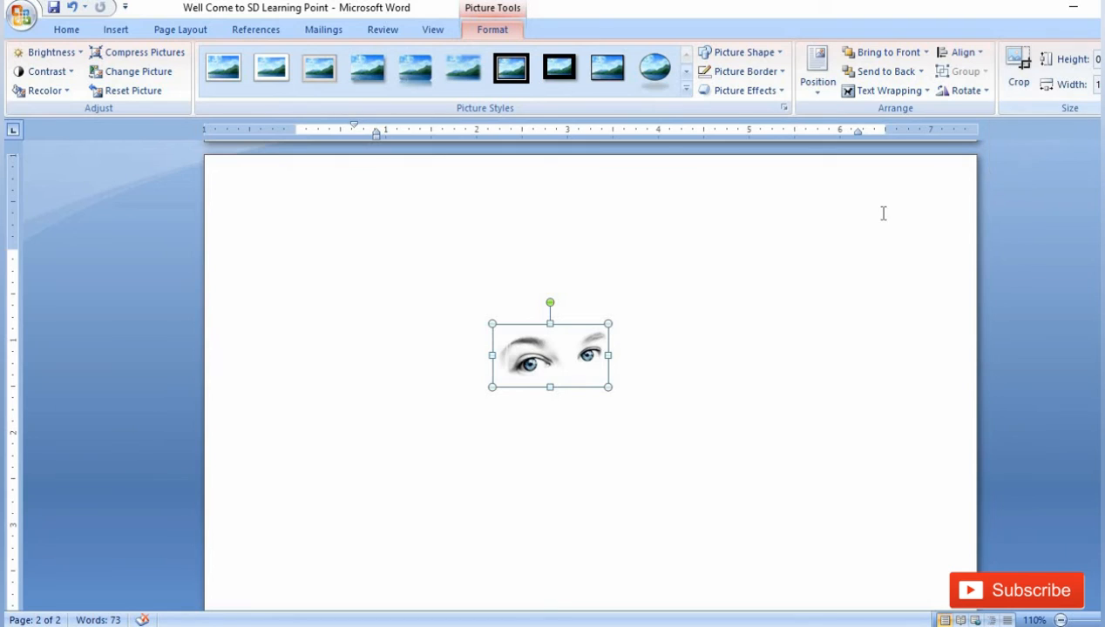
{"action": "left_click", "coordinate": [547, 202]}
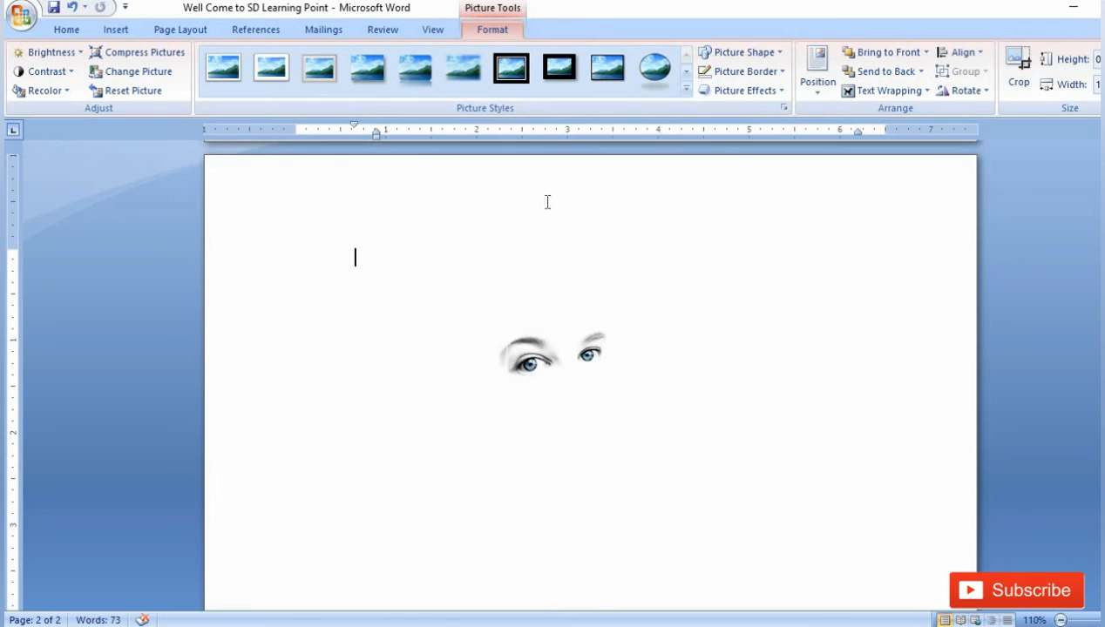
- Open the Clip Art search for inserting an illustration into the document
{"action": "left_click", "coordinate": [111, 30]}
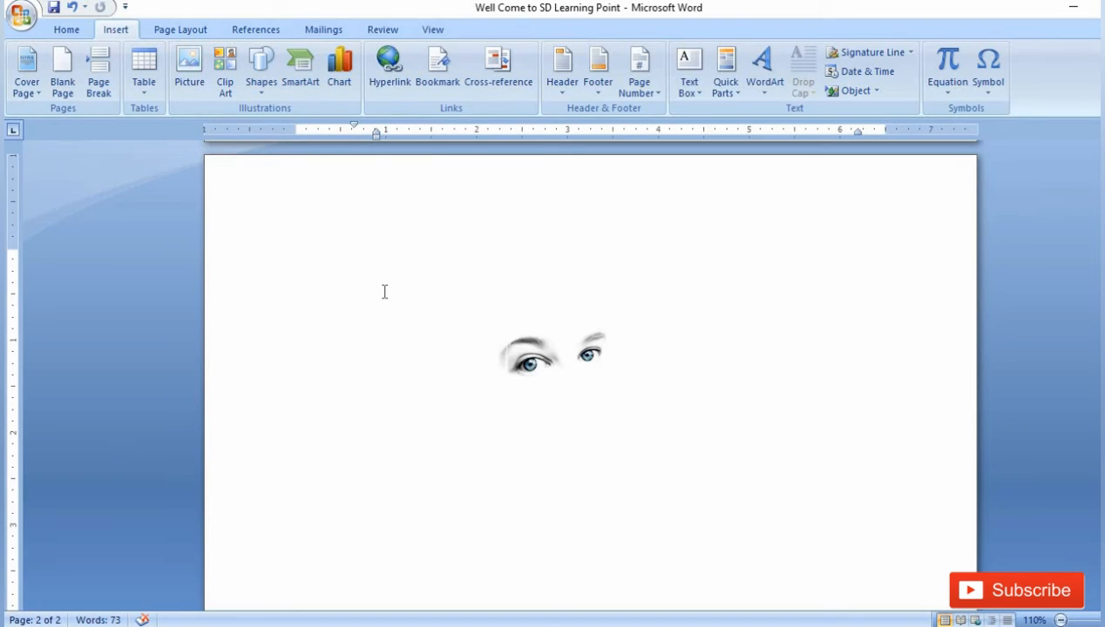
{"action": "left_click", "coordinate": [230, 93]}
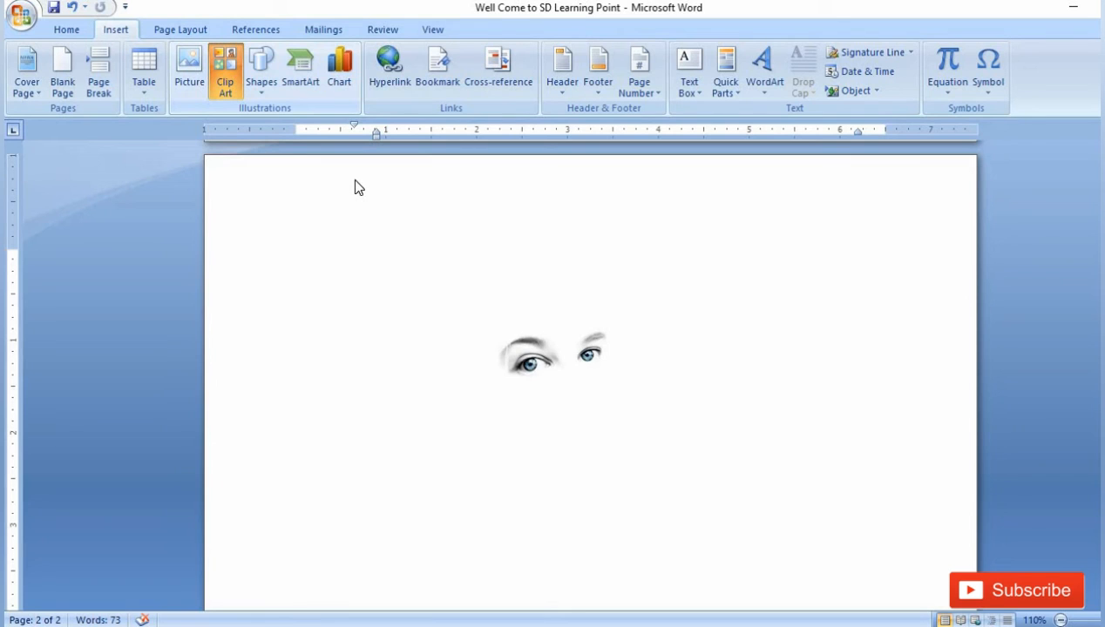
{"action": "left_click", "coordinate": [231, 75]}
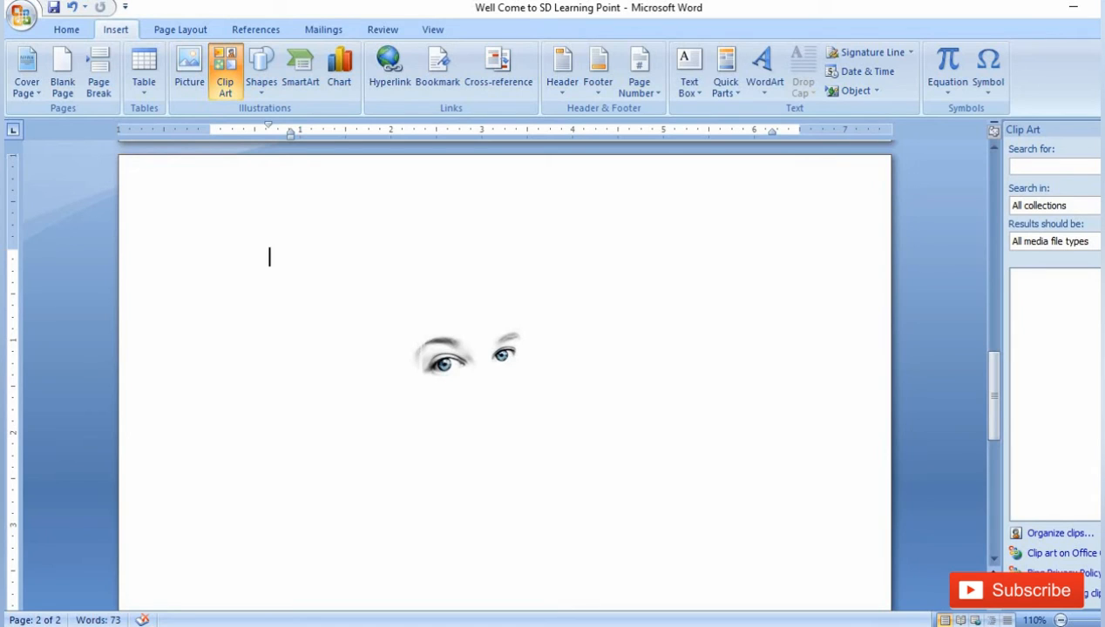
- Search all clip art, insert the illustration of a woman working at a computer, and close the clip art search
{"action": "left_click", "coordinate": [1099, 166]}
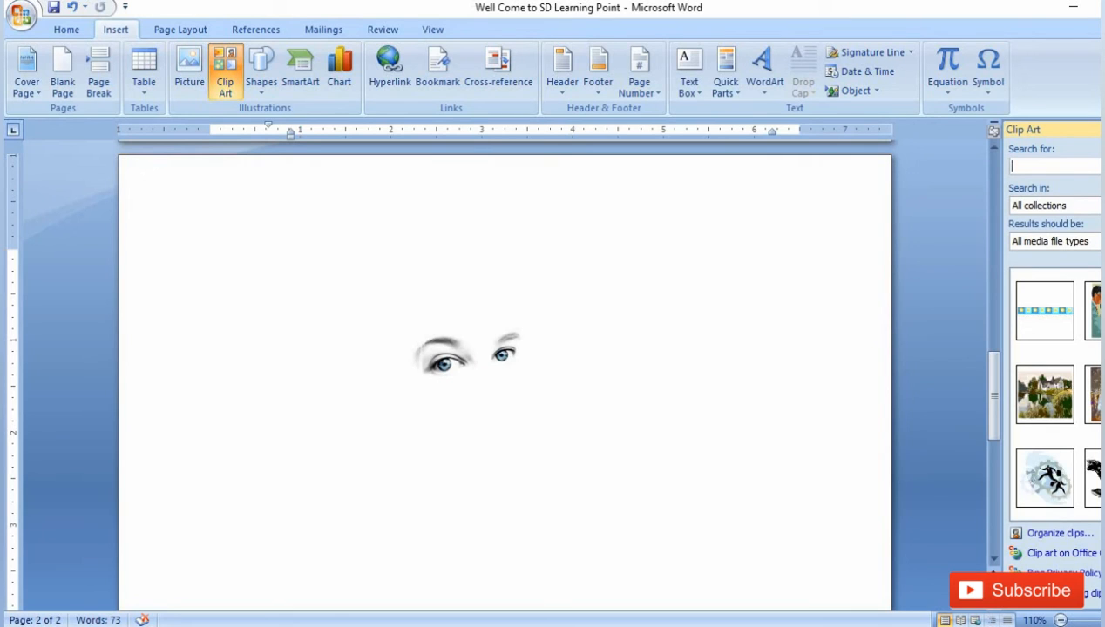
{"action": "scroll", "coordinate": [1054, 394], "scroll_direction": "down", "scroll_amount": 2}
{"action": "scroll", "coordinate": [1054, 395], "scroll_direction": "down", "scroll_amount": 3}
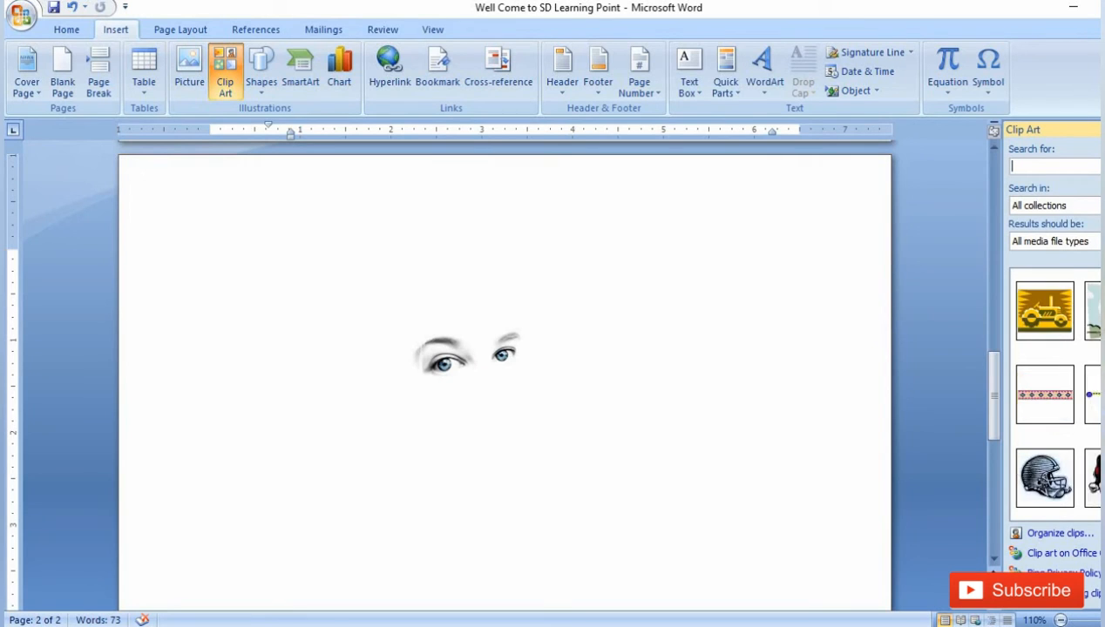
{"action": "scroll", "coordinate": [1055, 395], "scroll_direction": "down", "scroll_amount": 1}
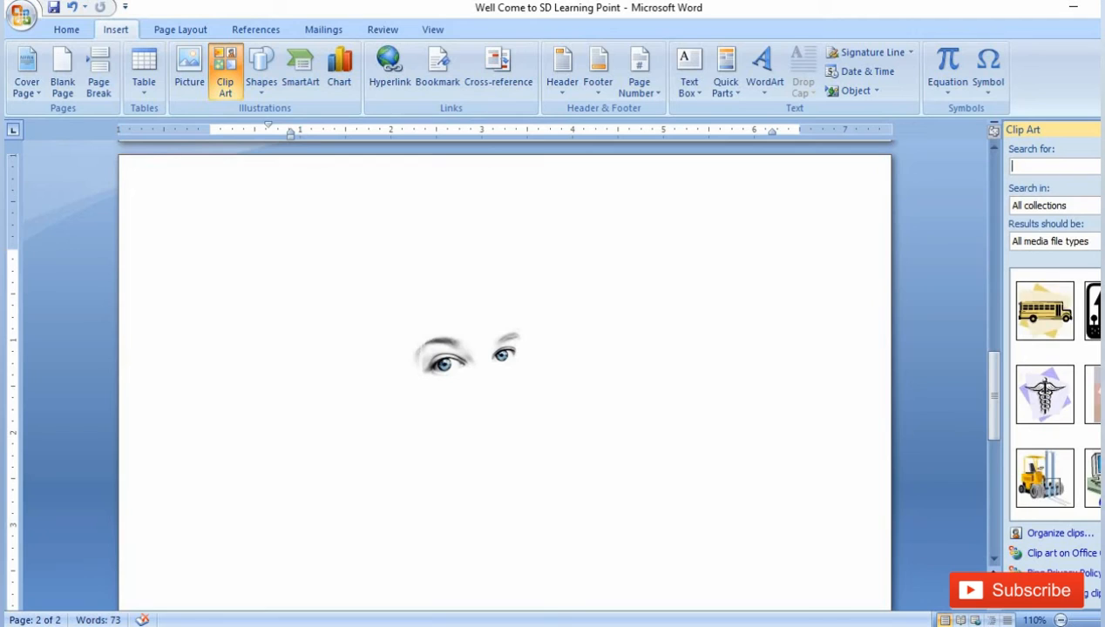
{"action": "scroll", "coordinate": [1054, 395], "scroll_direction": "down", "scroll_amount": 1}
{"action": "scroll", "coordinate": [1054, 395], "scroll_direction": "down", "scroll_amount": 1}
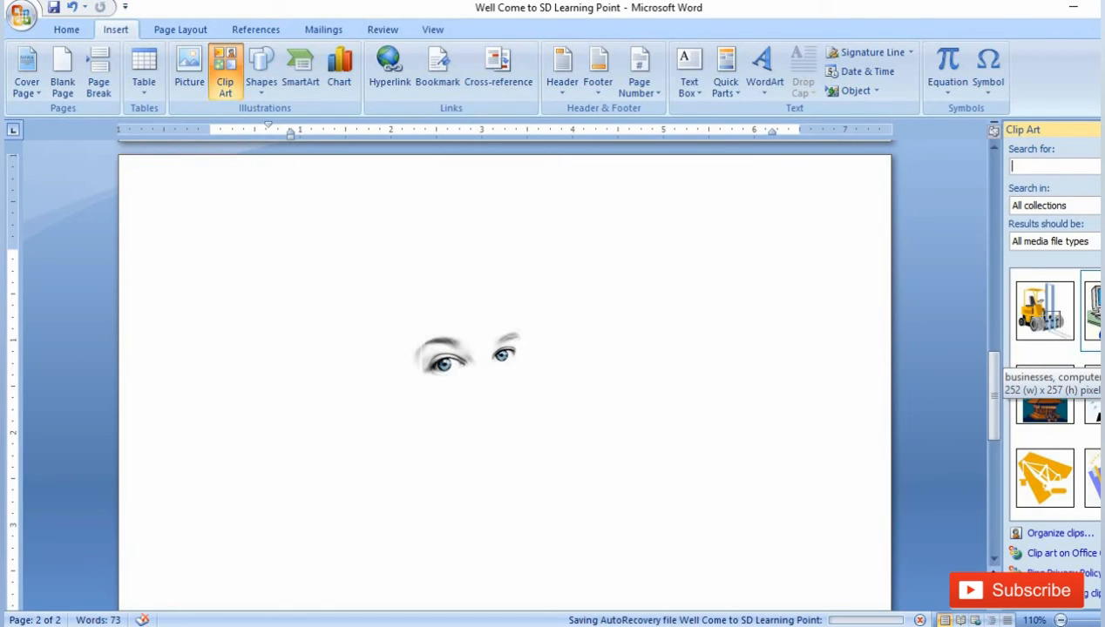
{"action": "left_click", "coordinate": [1099, 336]}
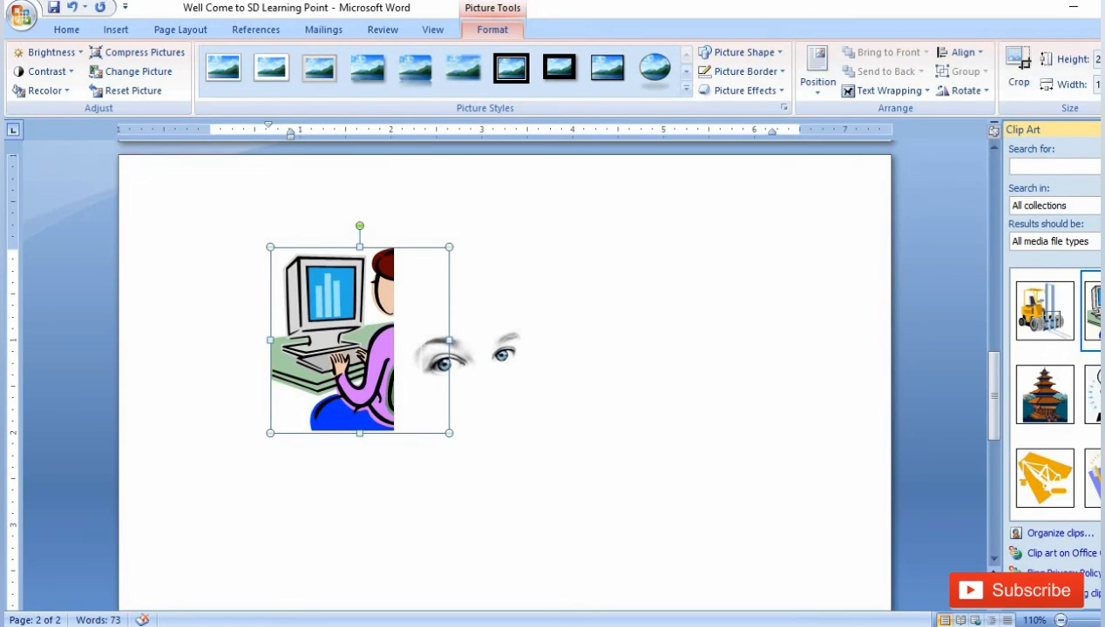
{"action": "left_click", "coordinate": [1101, 129]}
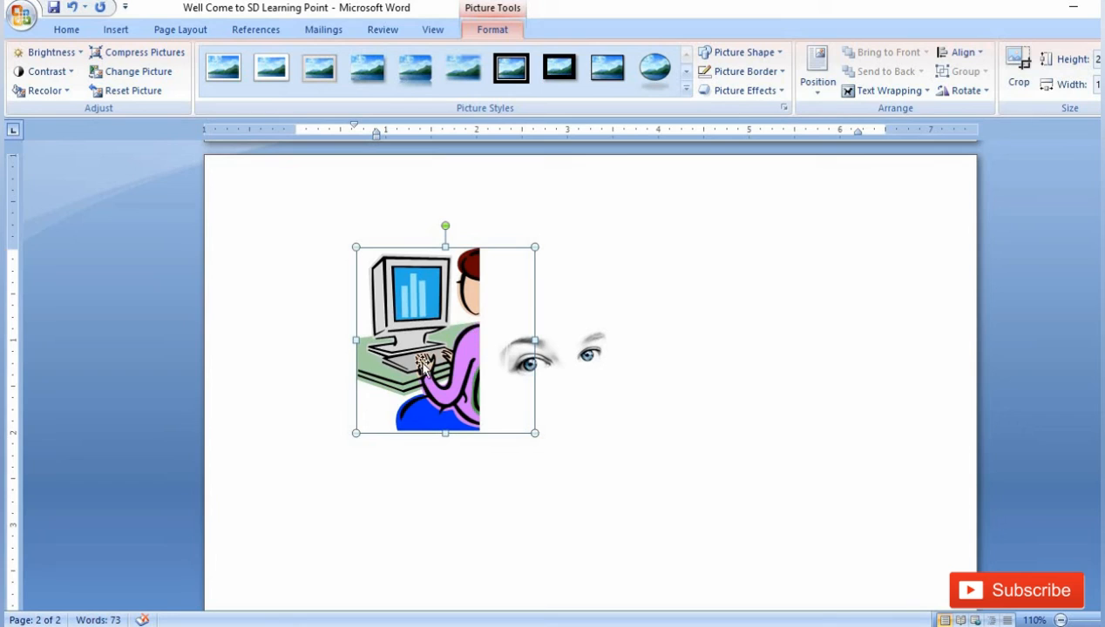
- Set the text wrapping of the woman-at-computer clip art to Through
{"action": "left_click", "coordinate": [551, 369]}
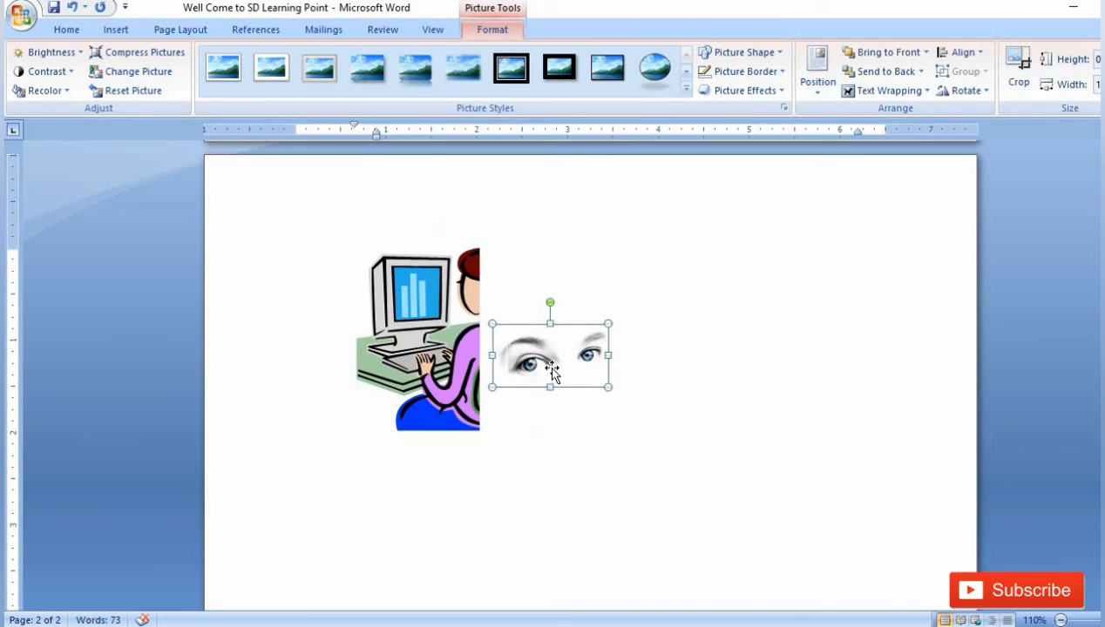
{"action": "left_click", "coordinate": [413, 380]}
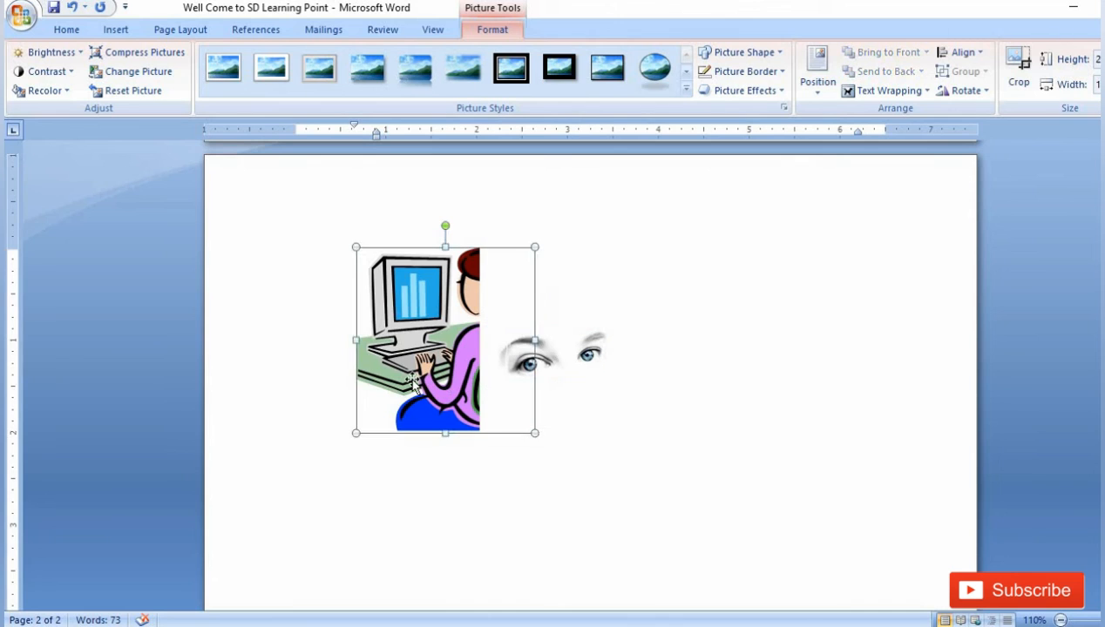
{"action": "left_click", "coordinate": [925, 91]}
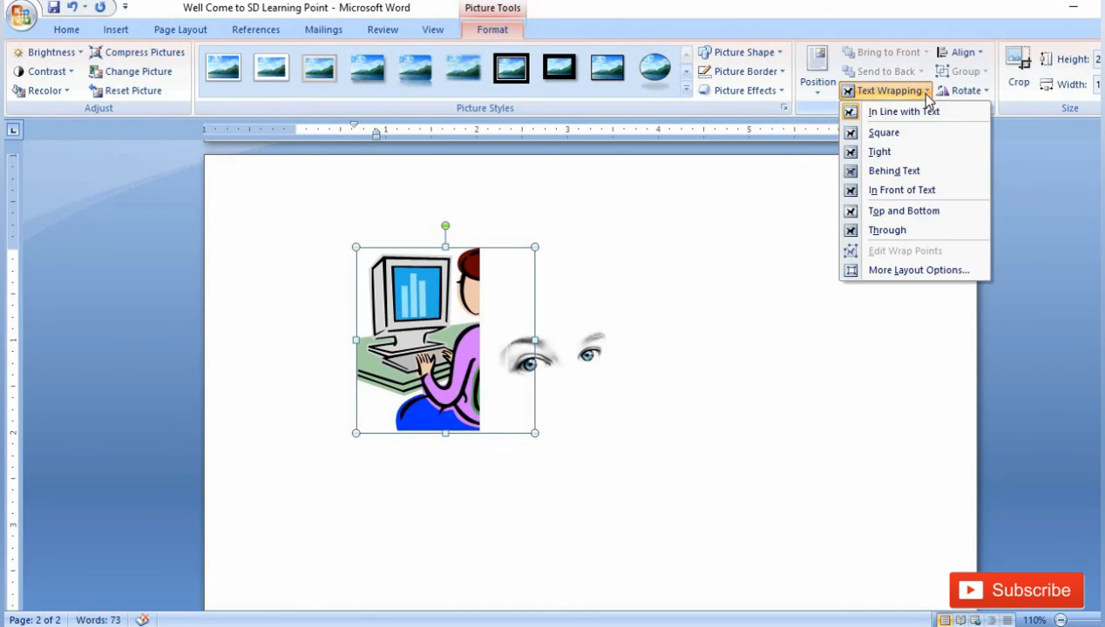
{"action": "left_click", "coordinate": [903, 231]}
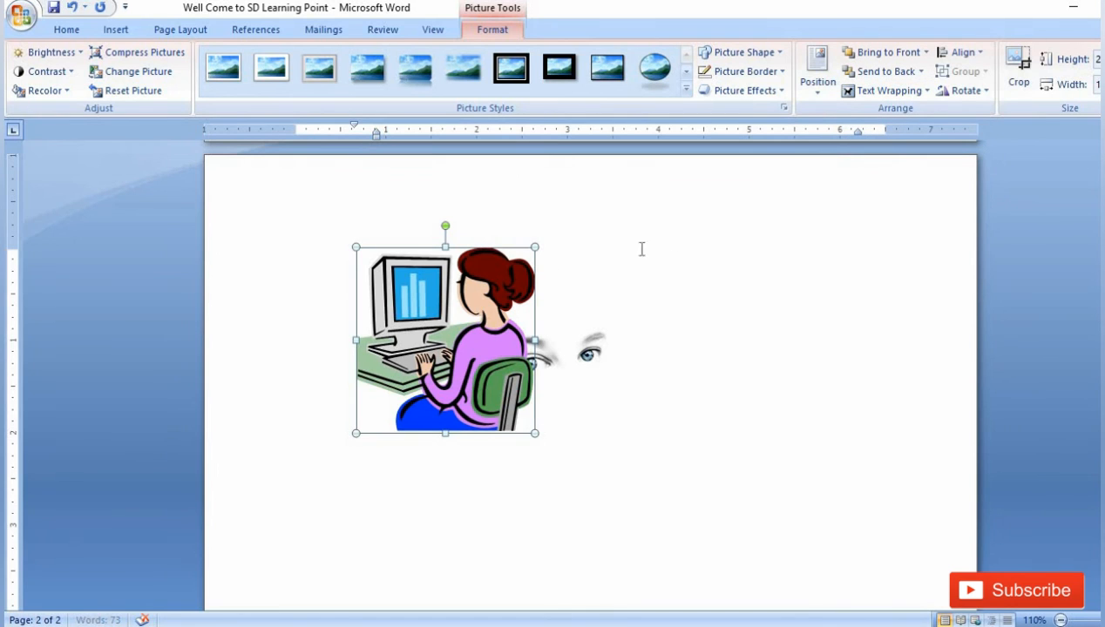
- Move the clip art to the right of the eyes picture and shrink it proportionally to about 60% of its size
{"action": "left_click_drag", "start_coordinate": [460, 319], "coordinate": [756, 331]}
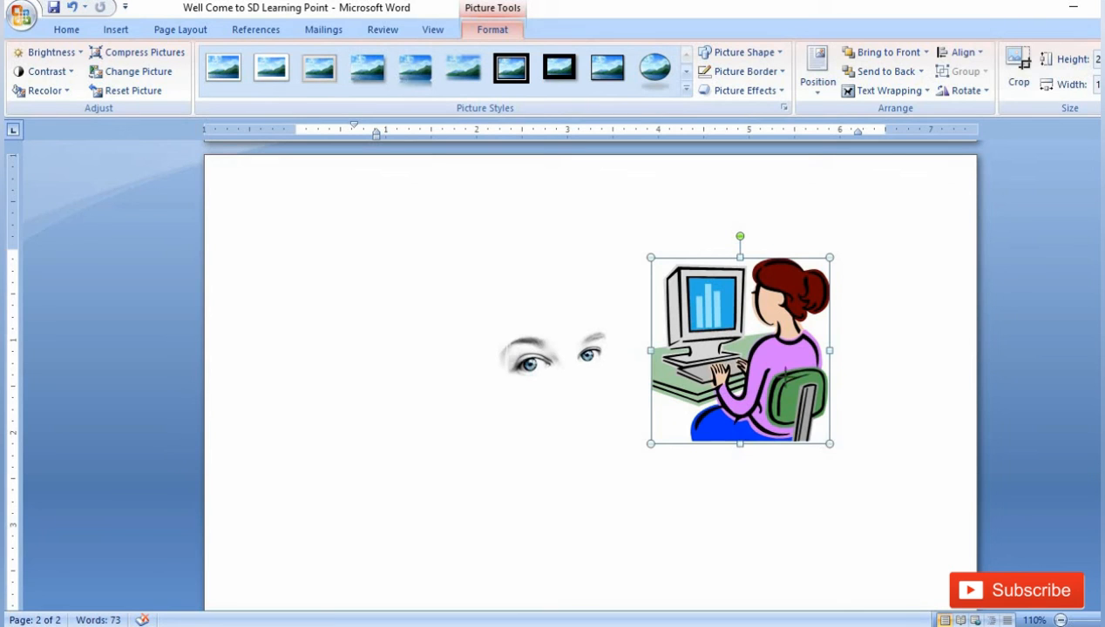
{"action": "left_click_drag", "start_coordinate": [778, 374], "coordinate": [757, 338]}
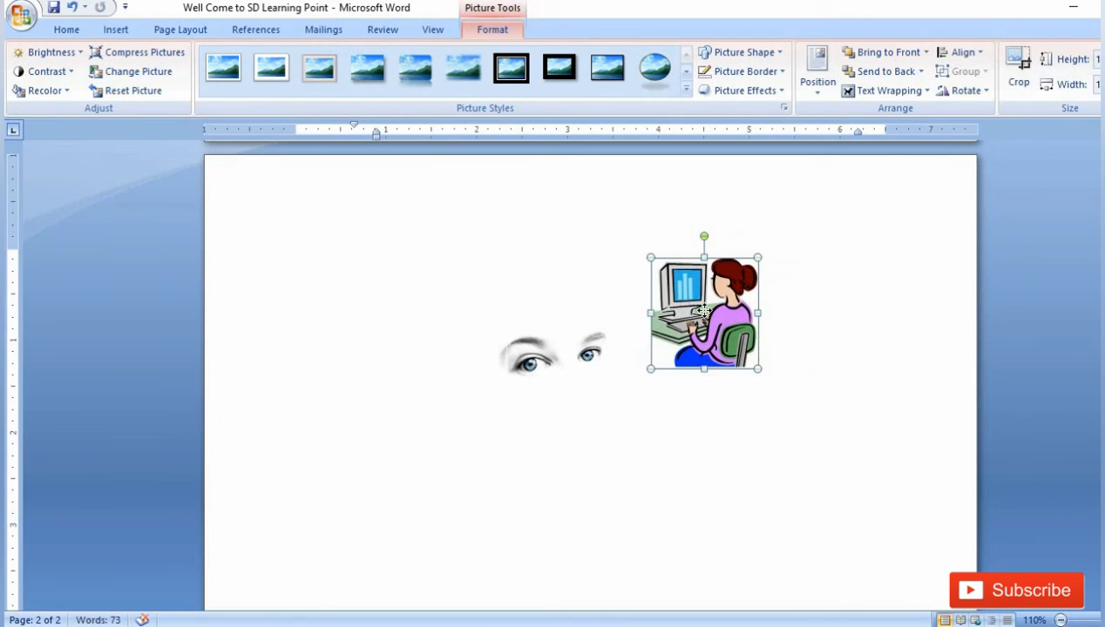
{"action": "left_click_drag", "start_coordinate": [704, 313], "coordinate": [733, 331]}
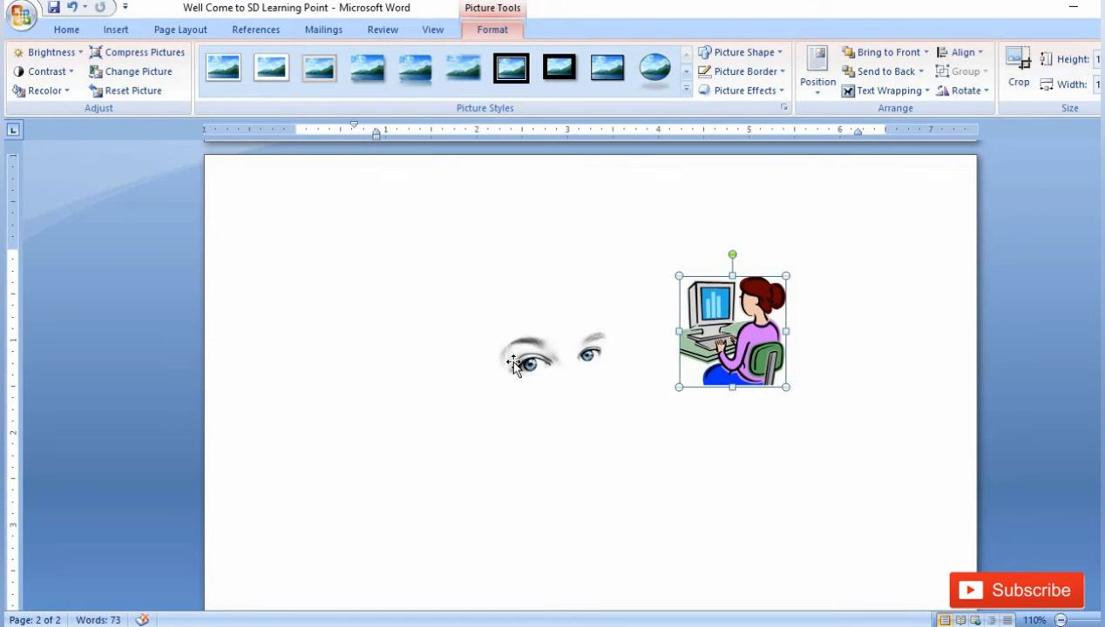
- Apply a 5 Point Soft Edges effect to the woman-at-computer clip art and deselect it
{"action": "left_click", "coordinate": [511, 361]}
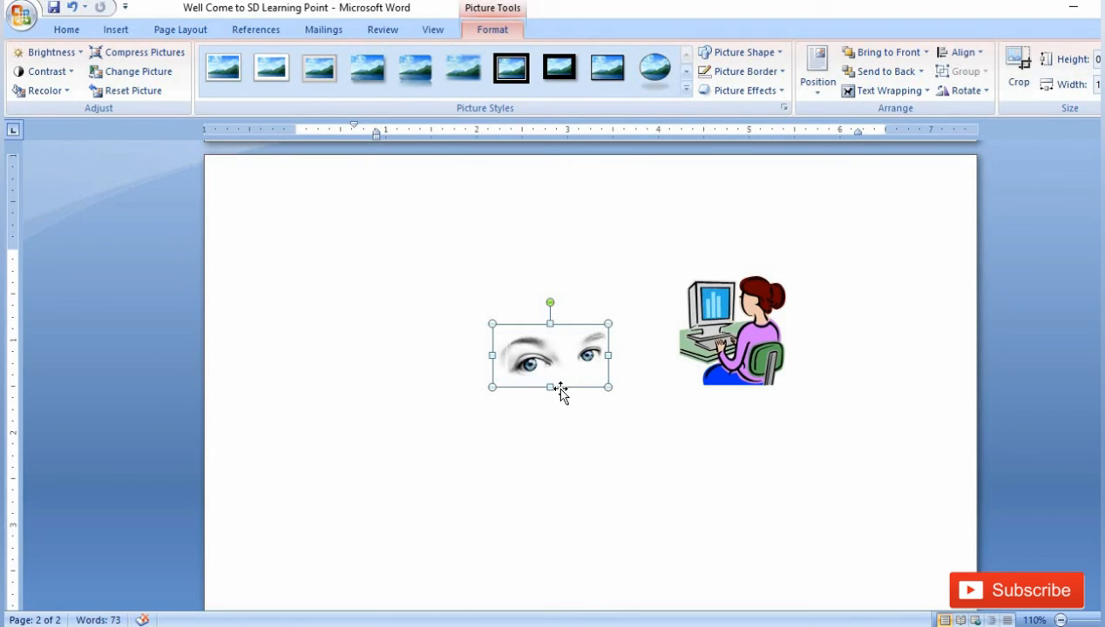
{"action": "left_click", "coordinate": [740, 352]}
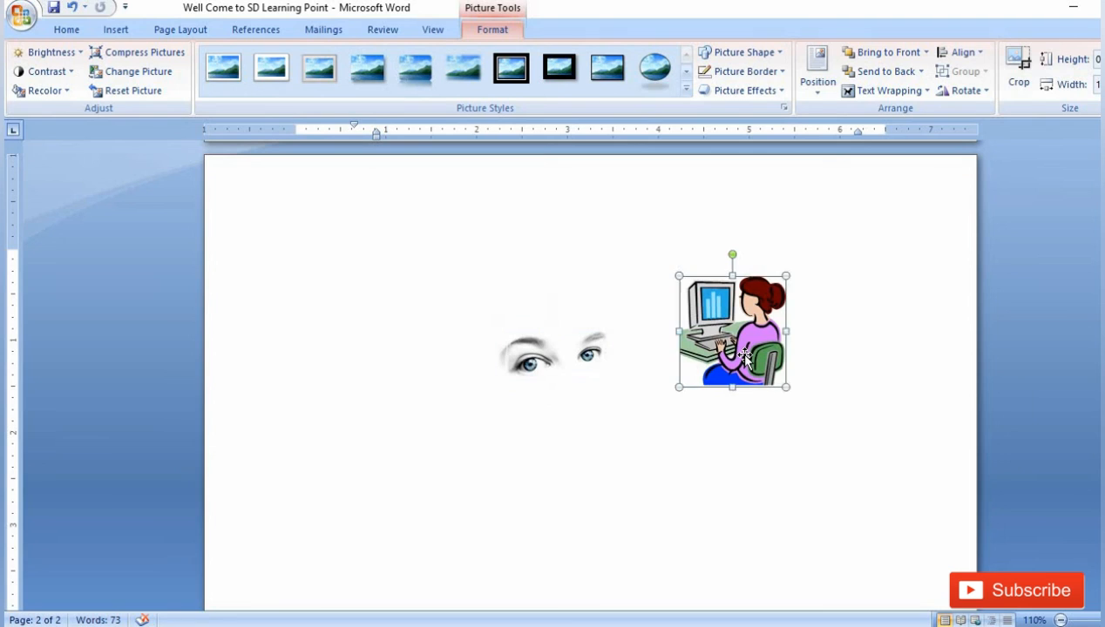
{"action": "left_click", "coordinate": [783, 92]}
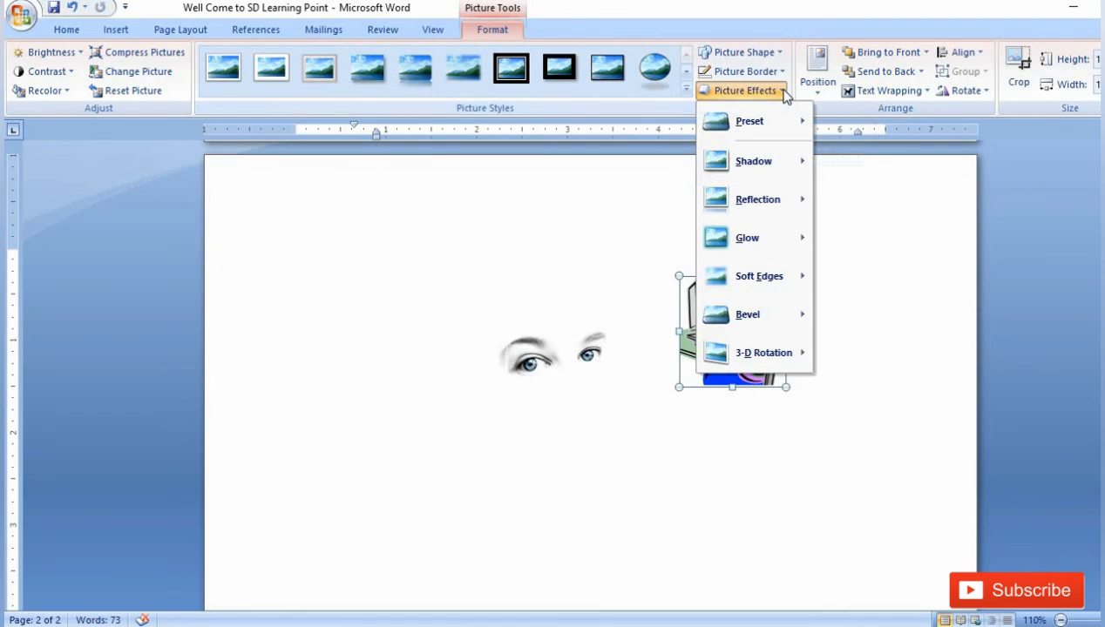
{"action": "mouse_move", "coordinate": [786, 279]}
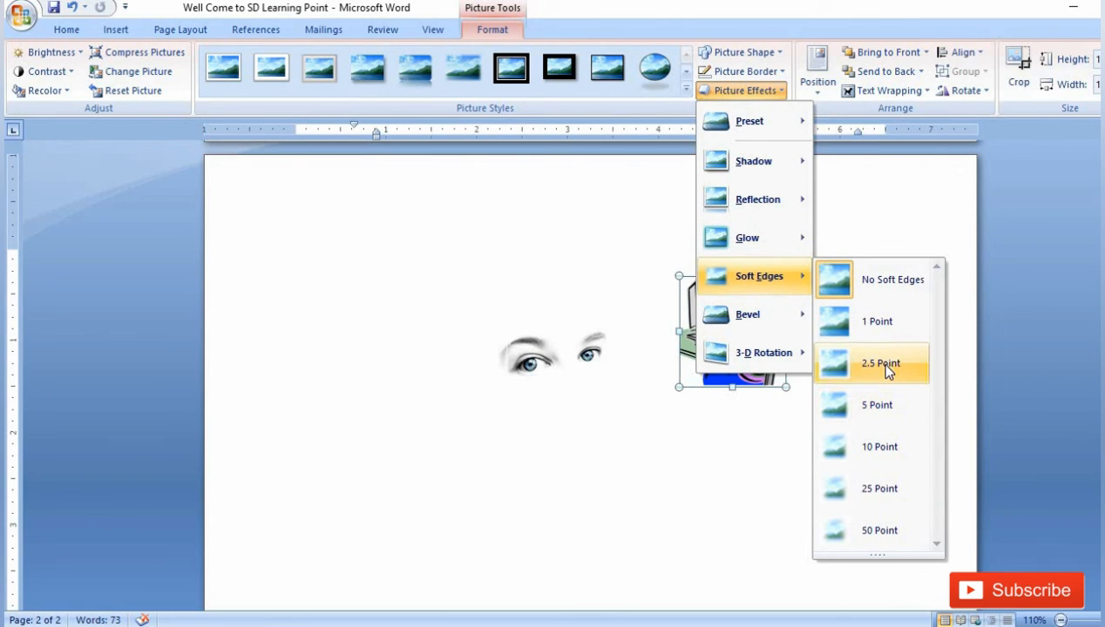
{"action": "left_click", "coordinate": [893, 418]}
{"action": "left_click", "coordinate": [692, 520]}
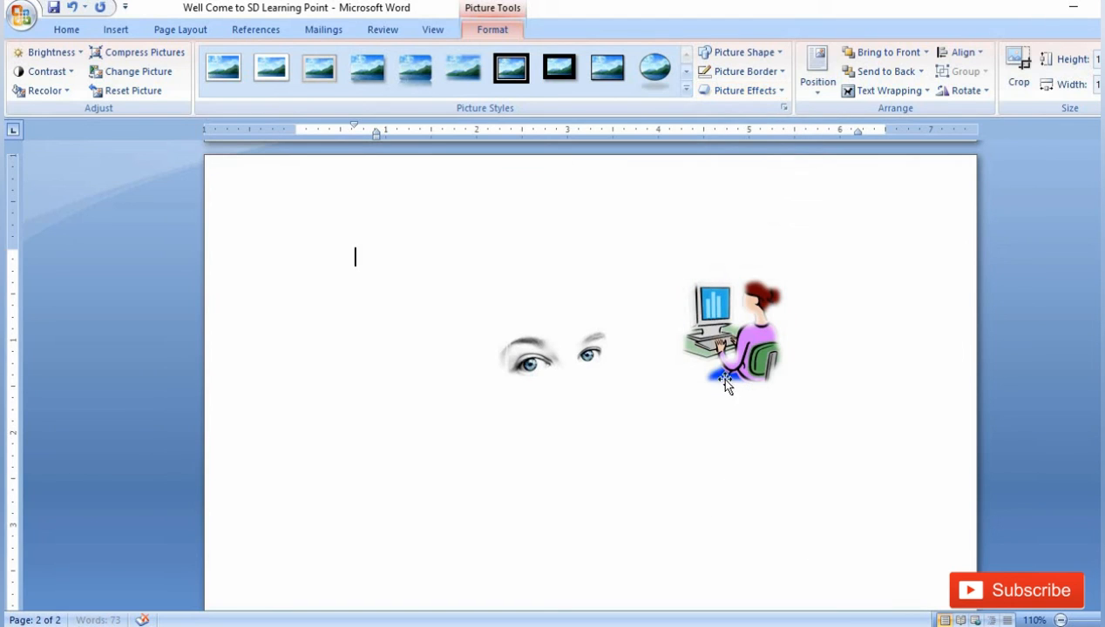
- Position the clip art in the middle center of the page with text wrapping
{"action": "double_click", "coordinate": [721, 373]}
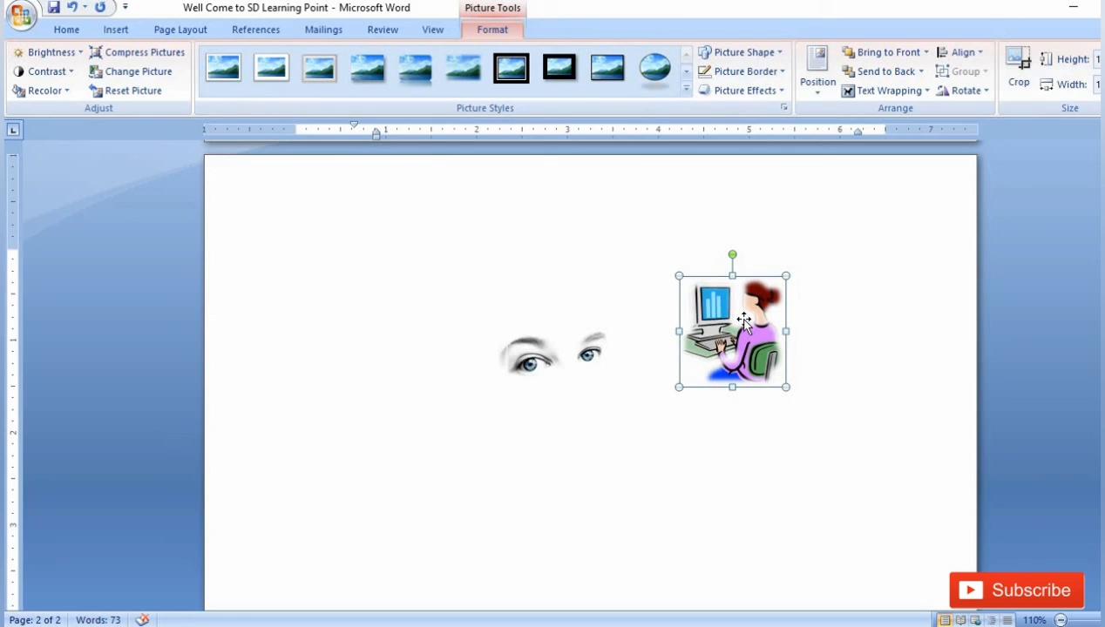
{"action": "left_click", "coordinate": [817, 87]}
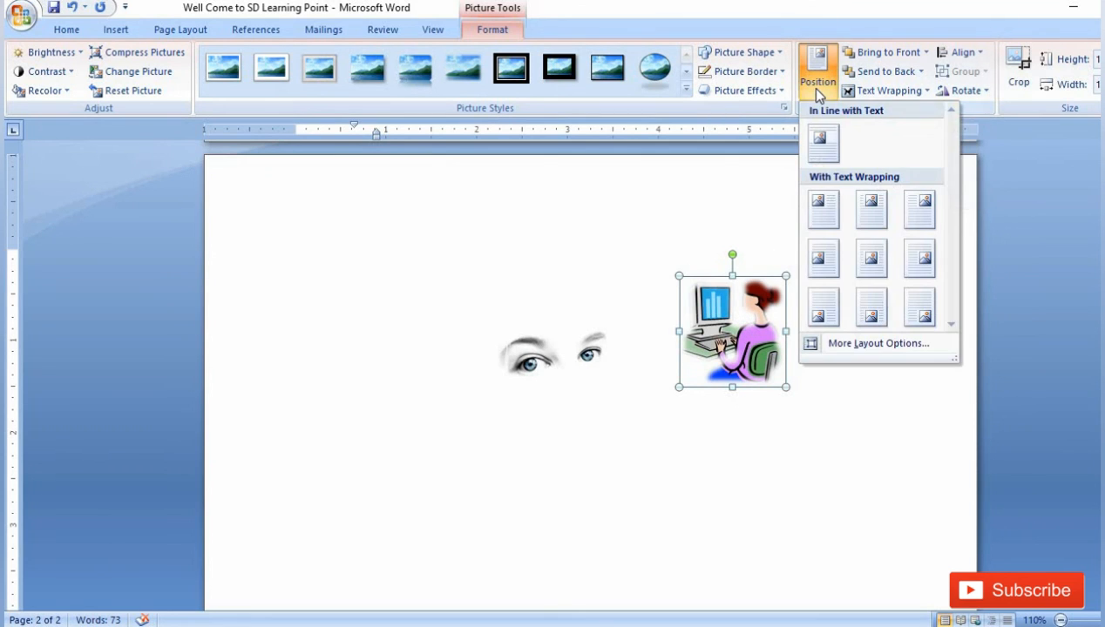
{"action": "left_click", "coordinate": [870, 259]}
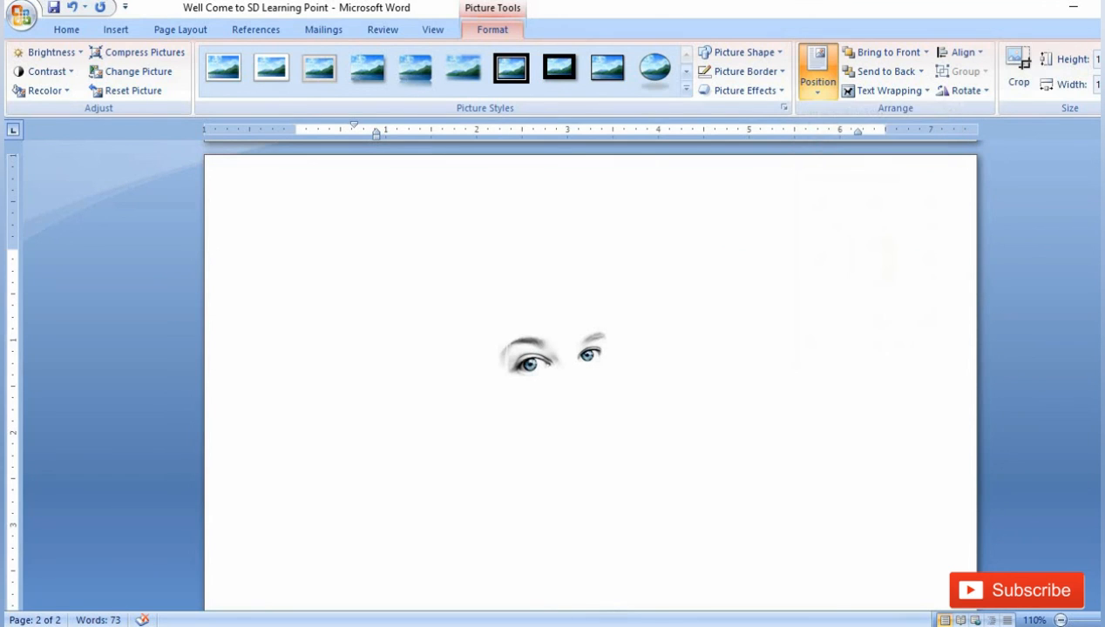
{"action": "scroll", "coordinate": [591, 374], "scroll_direction": "down", "scroll_amount": 4}
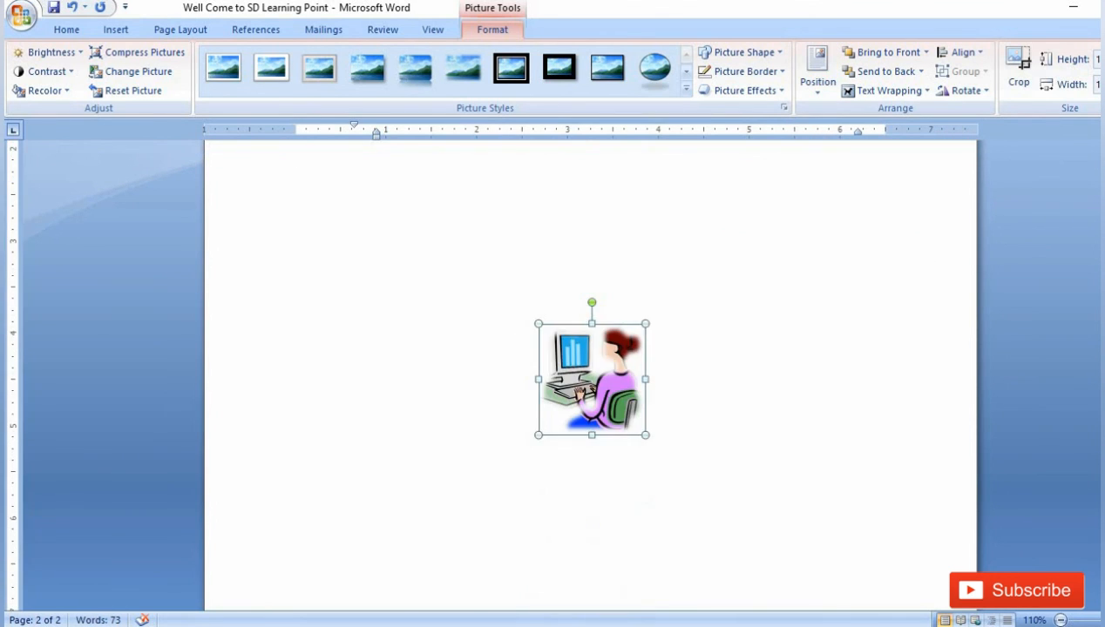
{"action": "scroll", "coordinate": [669, 408], "scroll_direction": "up", "scroll_amount": 1}
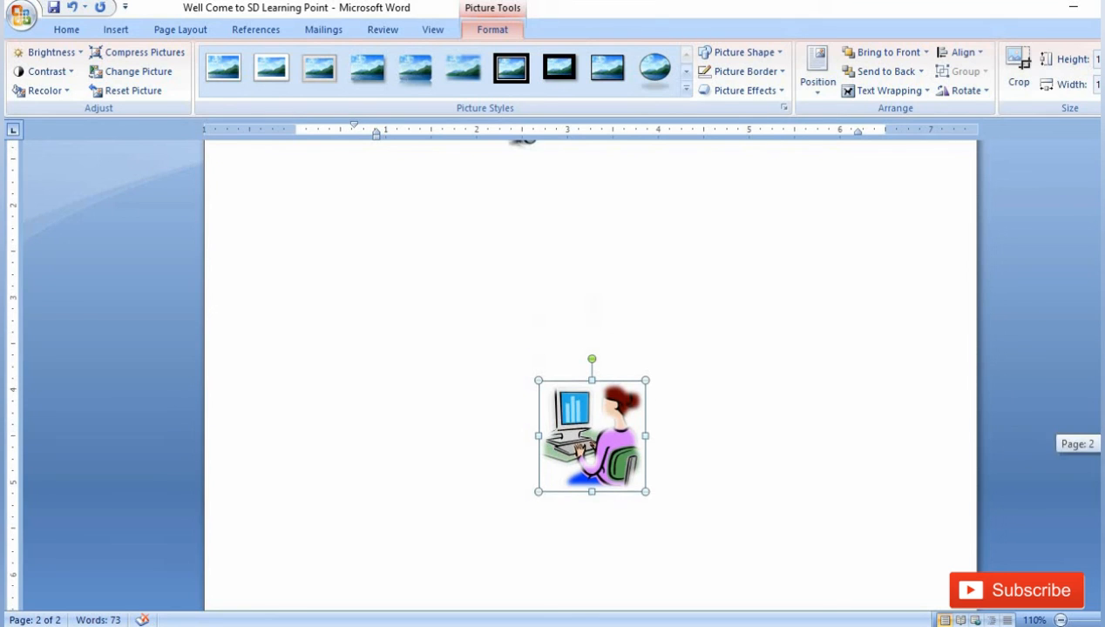
- Move the clip art from the page center to the page's upper right, above and to the right of the eyes picture
{"action": "left_click_drag", "start_coordinate": [572, 475], "coordinate": [739, 140]}
{"action": "scroll", "coordinate": [738, 174], "scroll_direction": "up", "scroll_amount": 7}
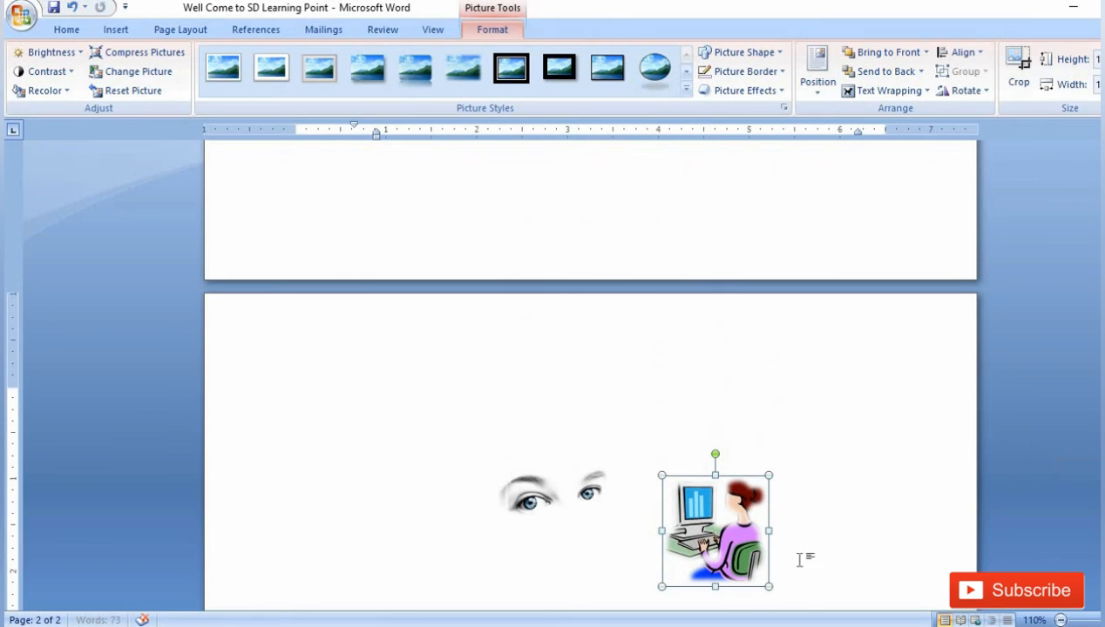
{"action": "left_click_drag", "start_coordinate": [724, 533], "coordinate": [805, 434]}
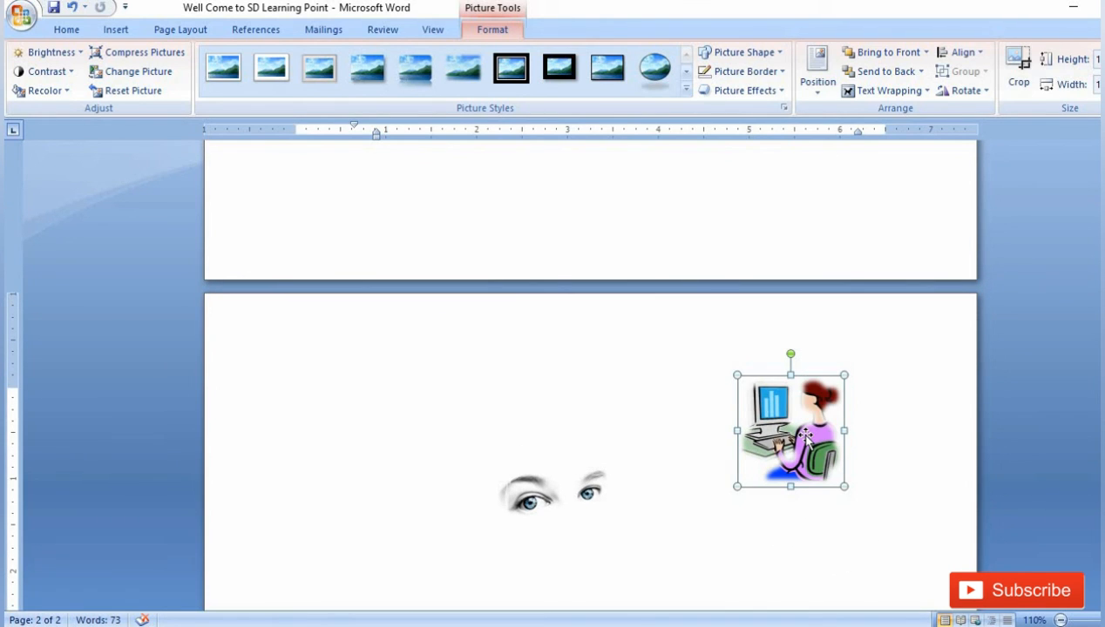